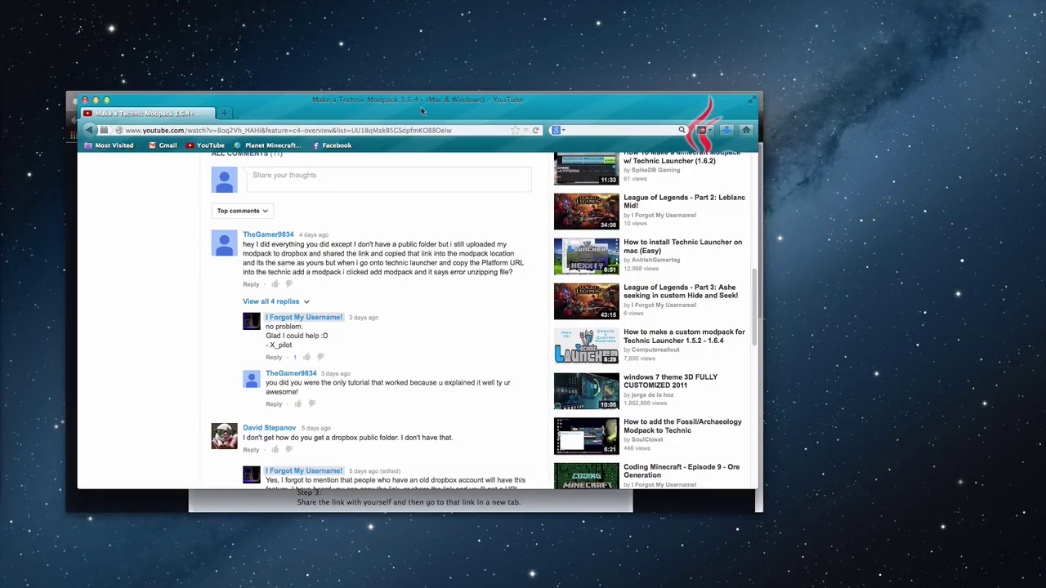
Uncover the forum and read the Dropbox Alternative post, highlighting 'public folder'.
mouse_move(422, 110)
mouse_down()
mouse_move(513, 198)
mouse_move(426, 226)
mouse_move(461, 53)
mouse_move(421, 97)
mouse_up()
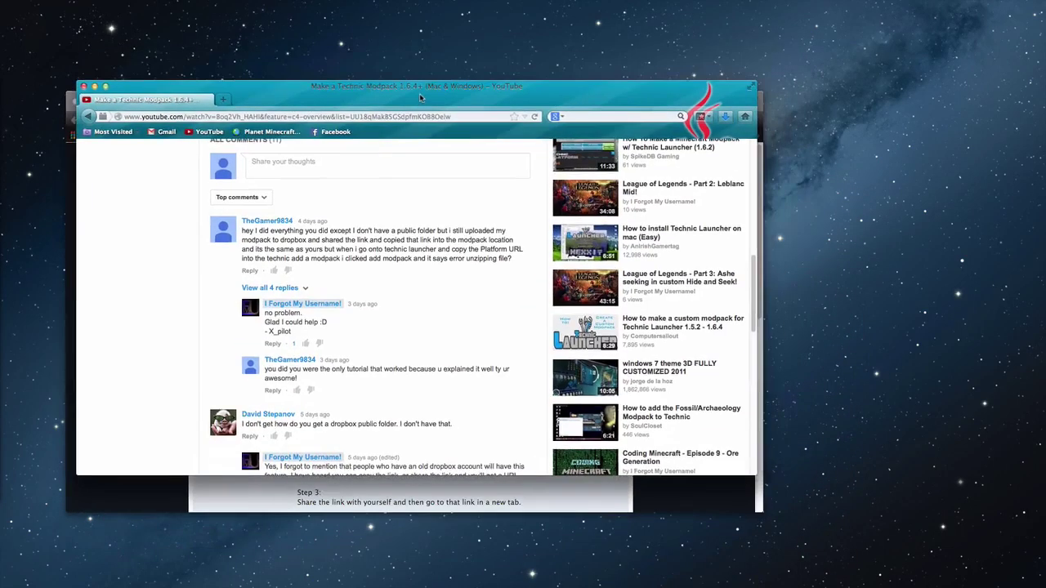
scroll(427, 203, up, 10)
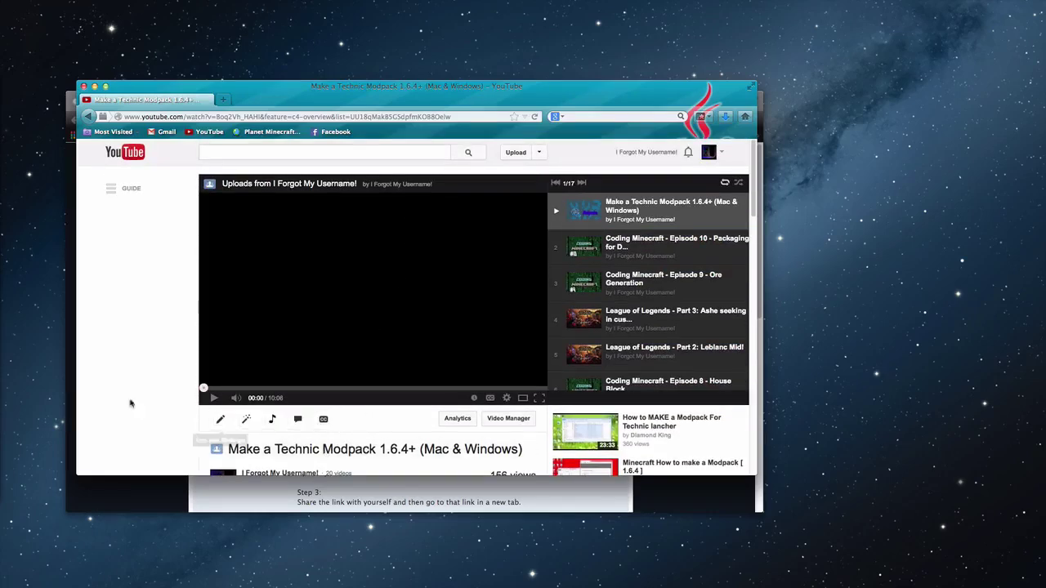
scroll(139, 321, down, 8)
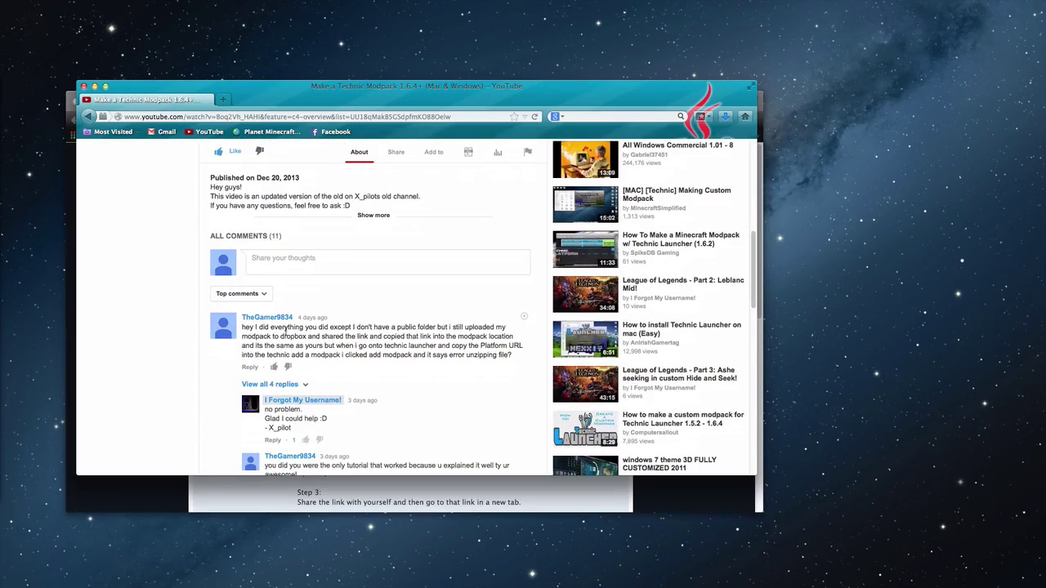
drag(398, 327, 444, 328)
click(386, 347)
scroll(406, 355, down, 3)
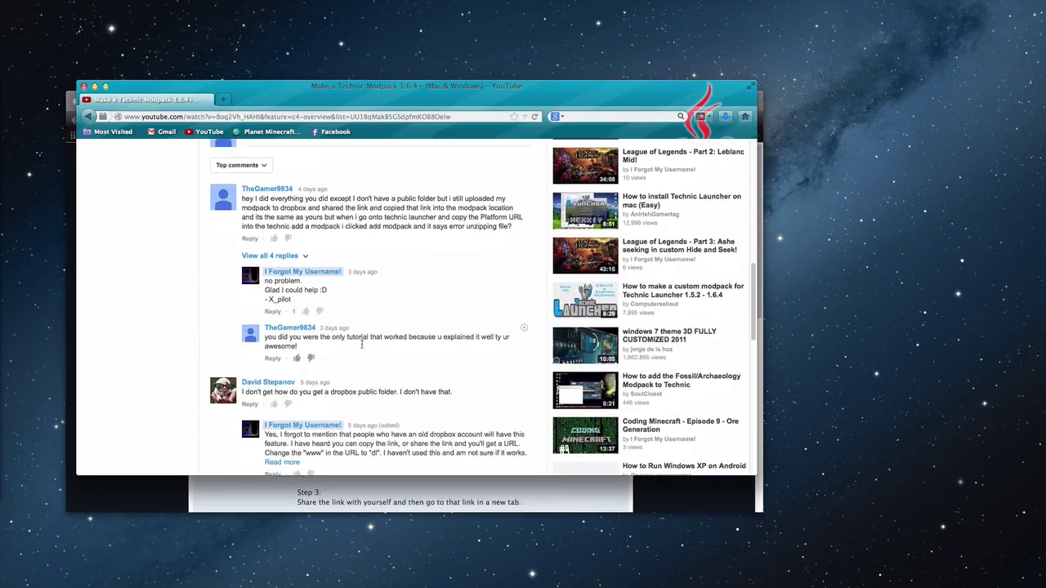
Read further through the comments, highlighting and clearing the 'Dropbox public folder' mentions.
drag(331, 385, 400, 386)
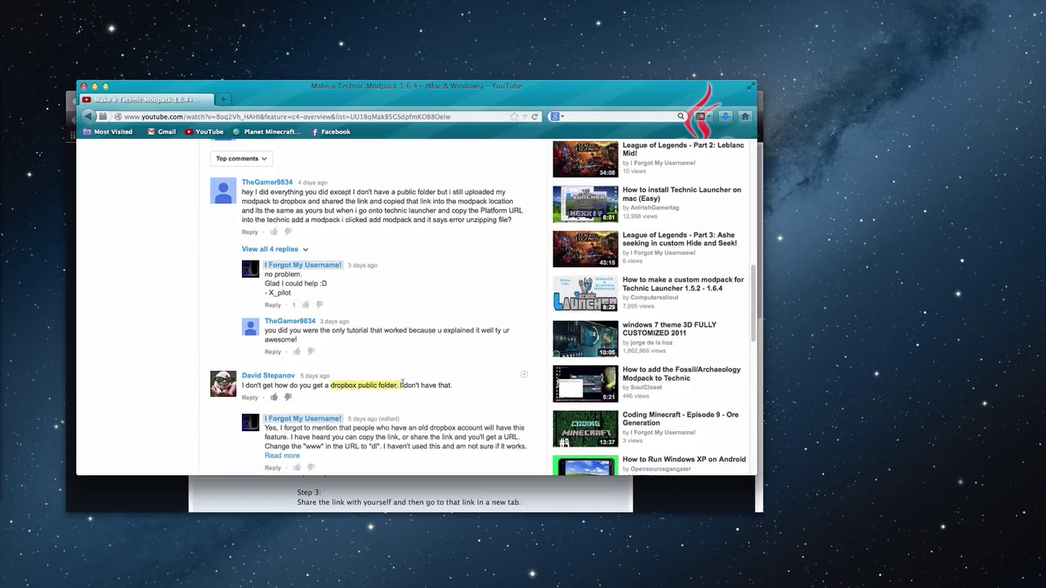
click(379, 376)
scroll(390, 376, down, 4)
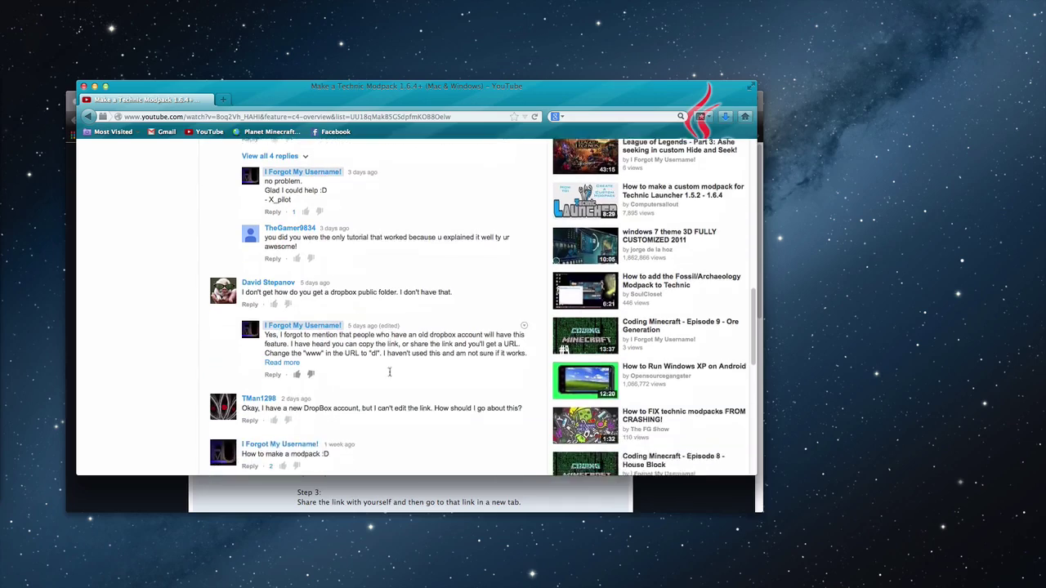
click(280, 364)
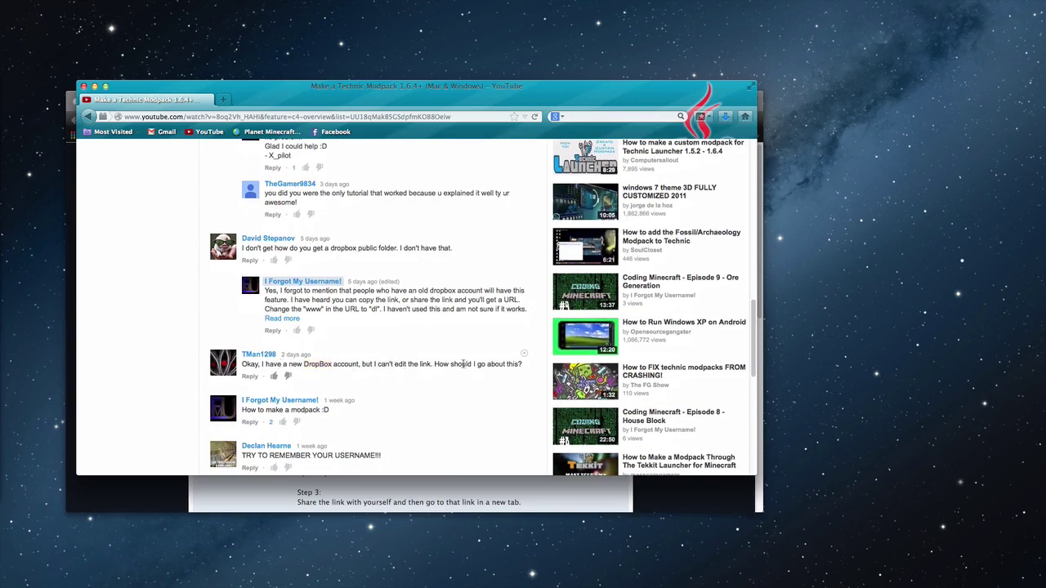
scroll(260, 377, down, 3)
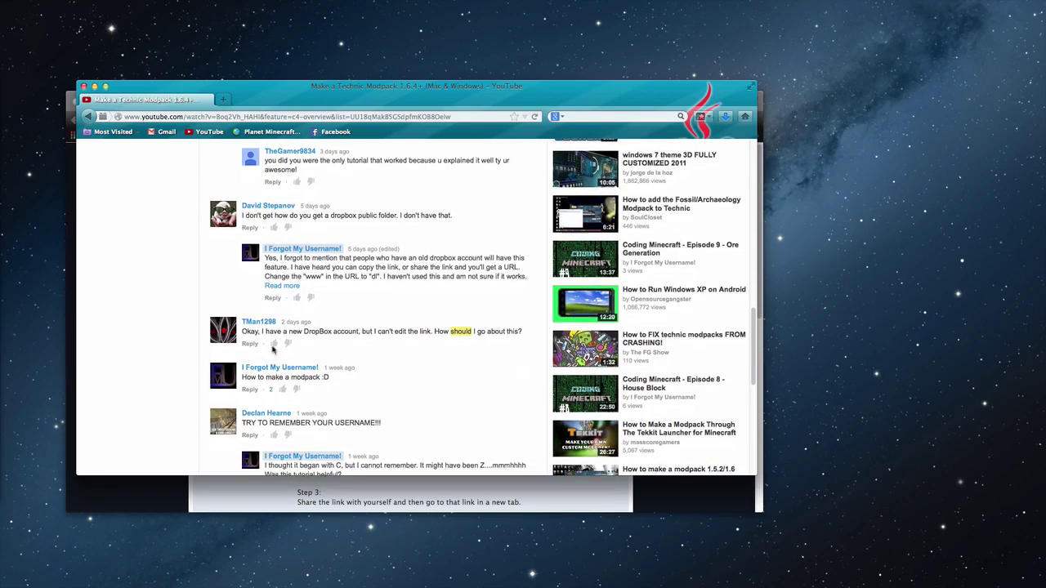
scroll(422, 364, up, 10)
scroll(424, 365, up, 5)
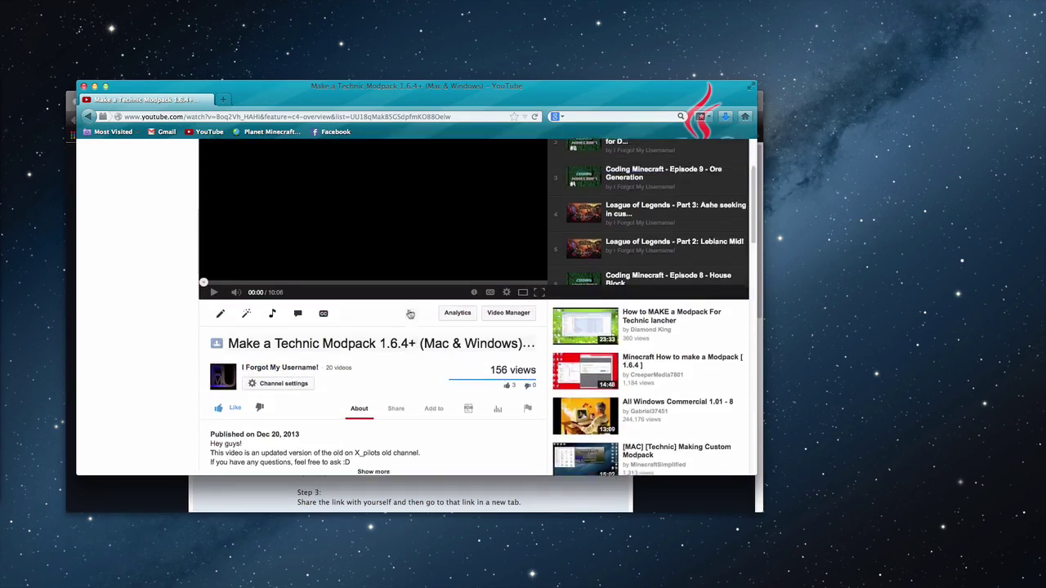
Close the YouTube window and switch to the Copy.com file browser tab.
click(83, 86)
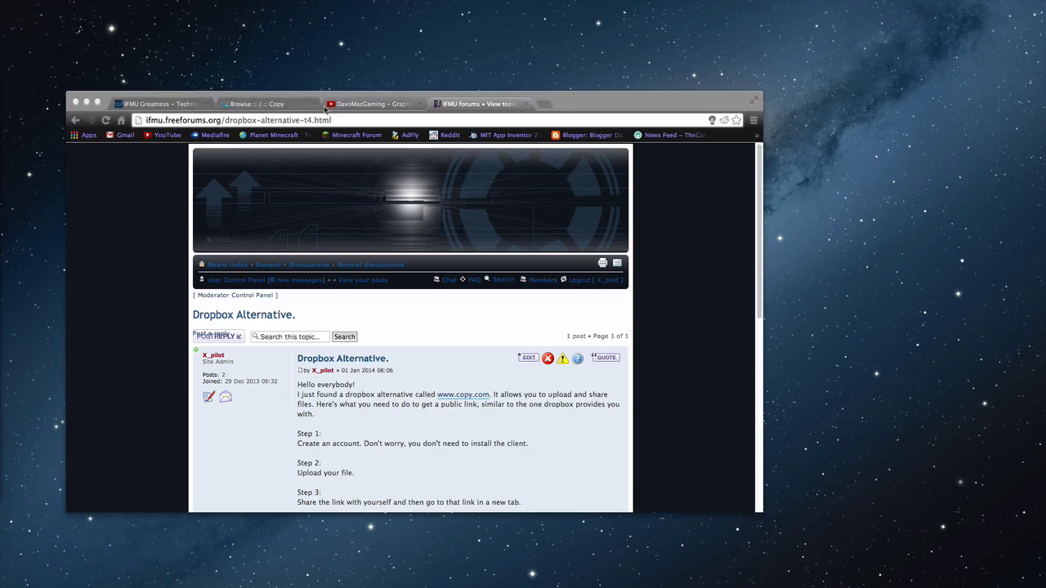
scroll(424, 239, down, 3)
click(357, 491)
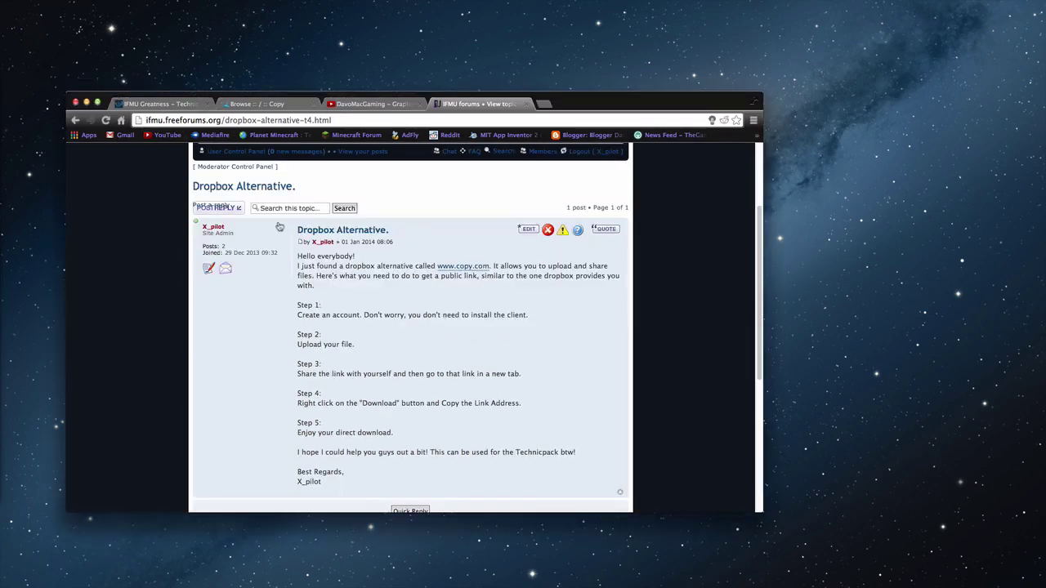
scroll(458, 318, up, 3)
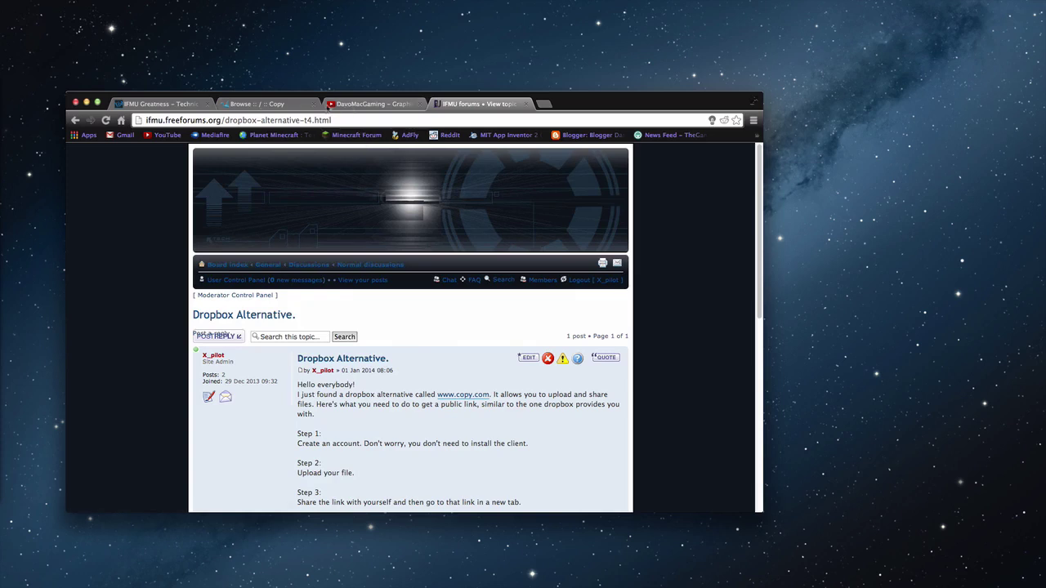
click(266, 104)
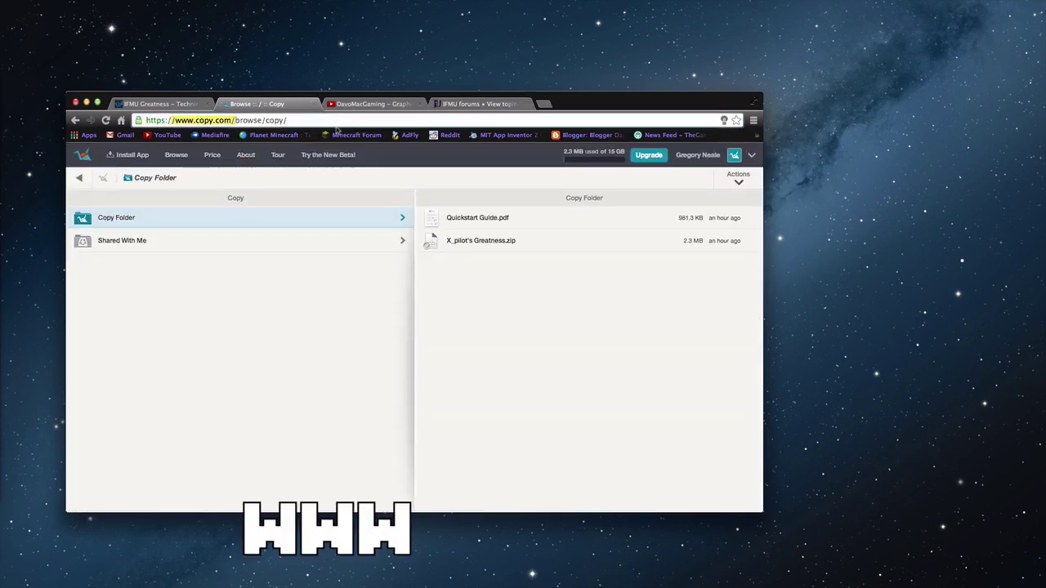
drag(287, 120, 238, 120)
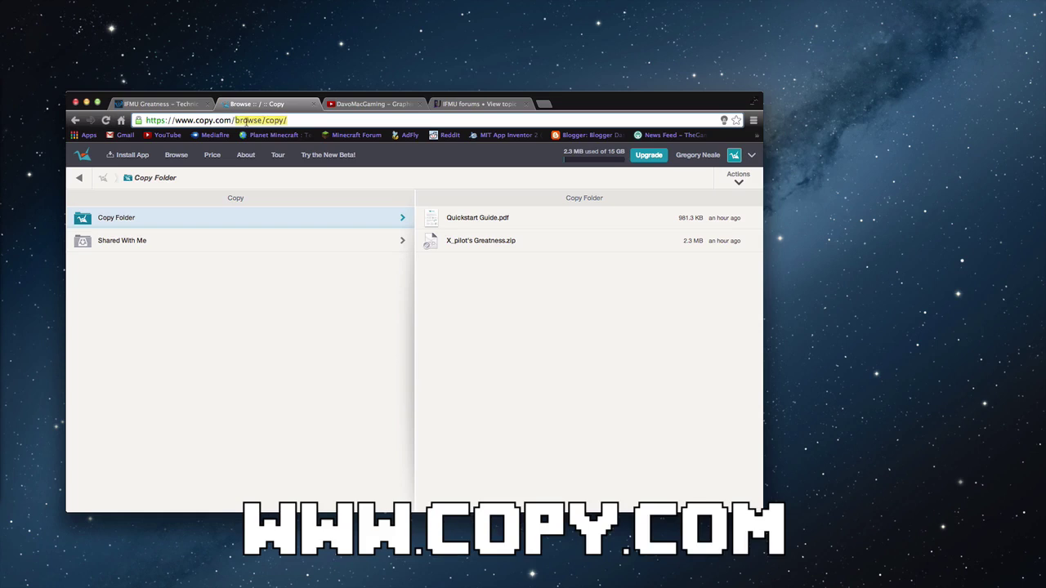
key(BackSpace)
key(Return)
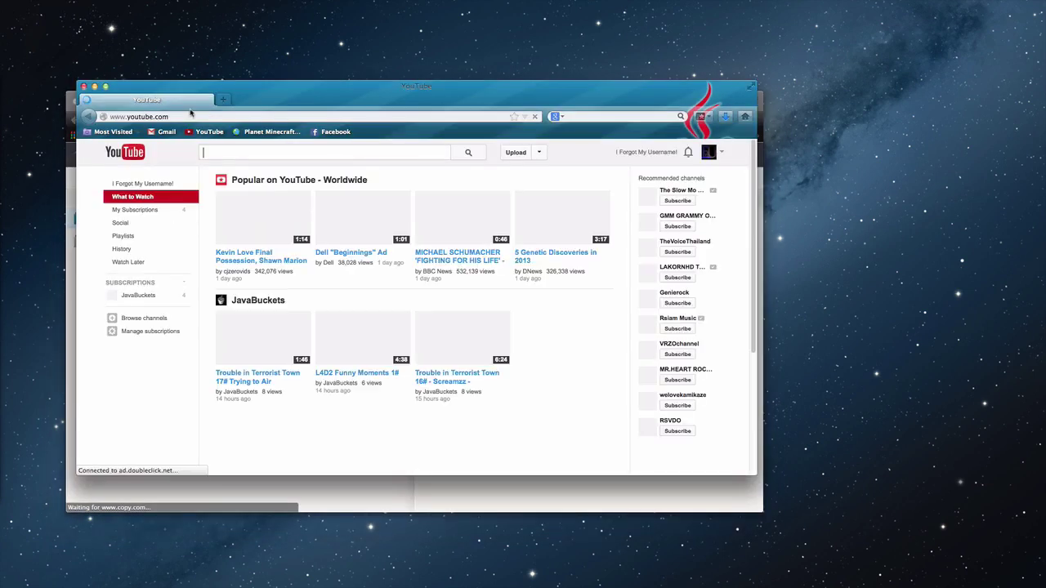
click(189, 116)
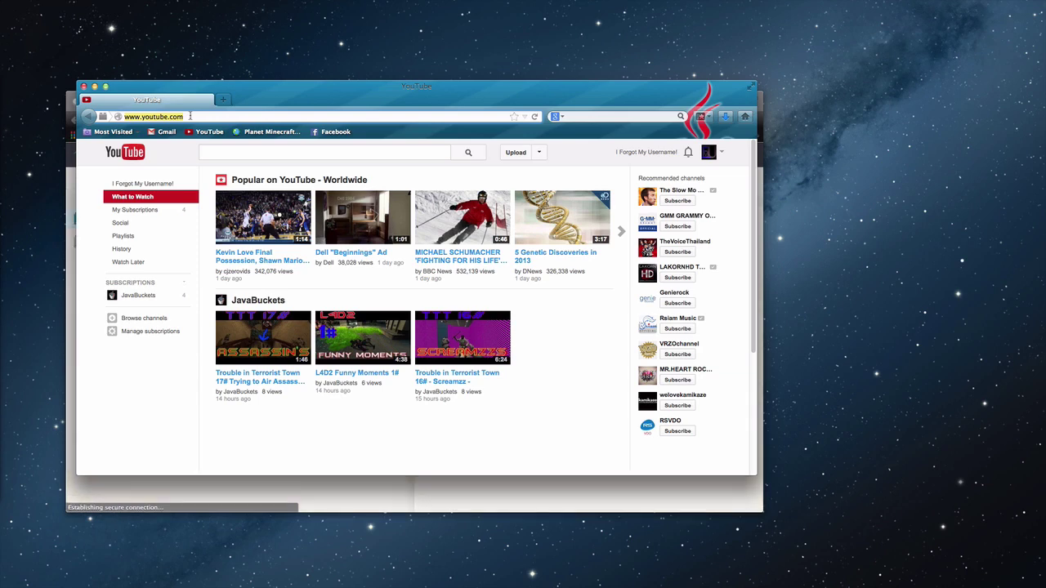
text(www.co)
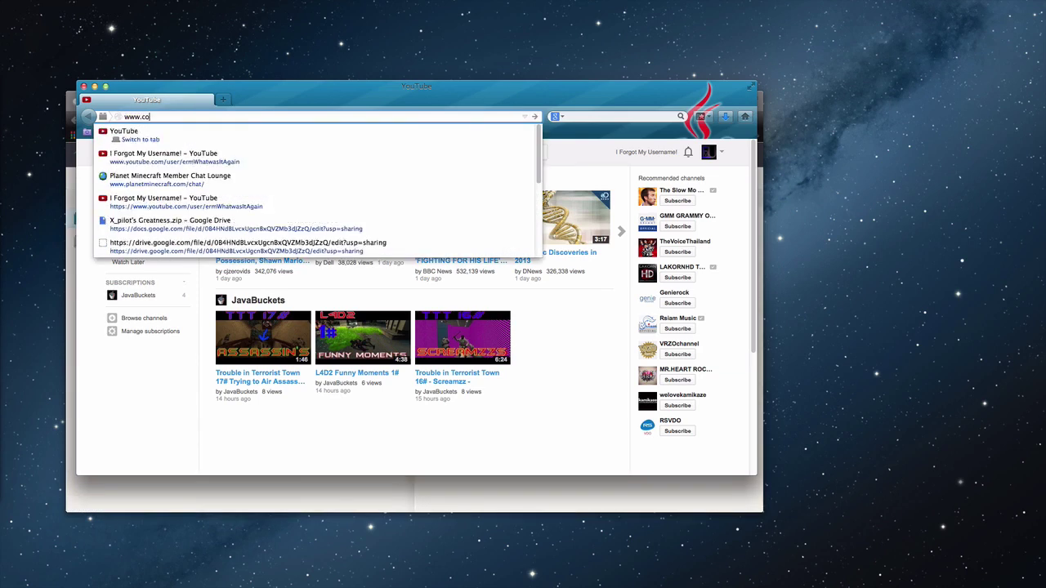
text(py.com)
key(Return)
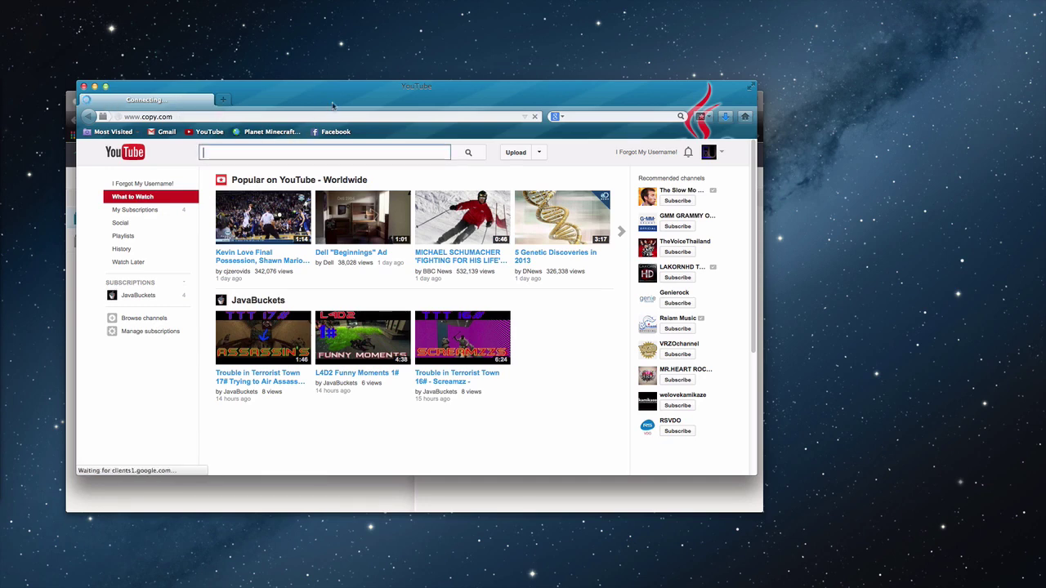
drag(328, 98, 576, 245)
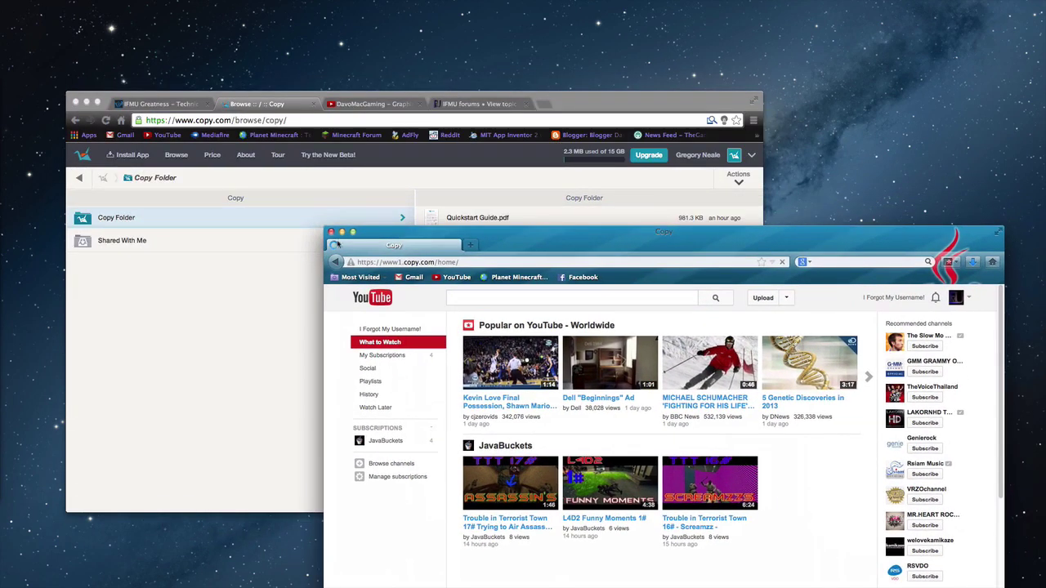
click(247, 251)
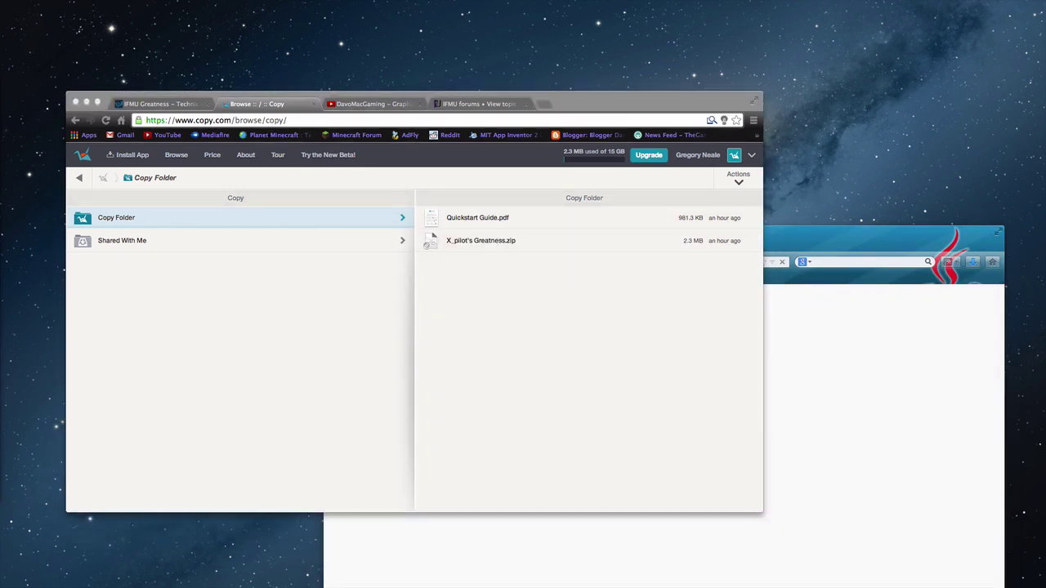
Upload the fresh X_pilot's Greatness.zip from the Public folder and delete the old copy from Copy Folder.
drag(621, 88, 773, 85)
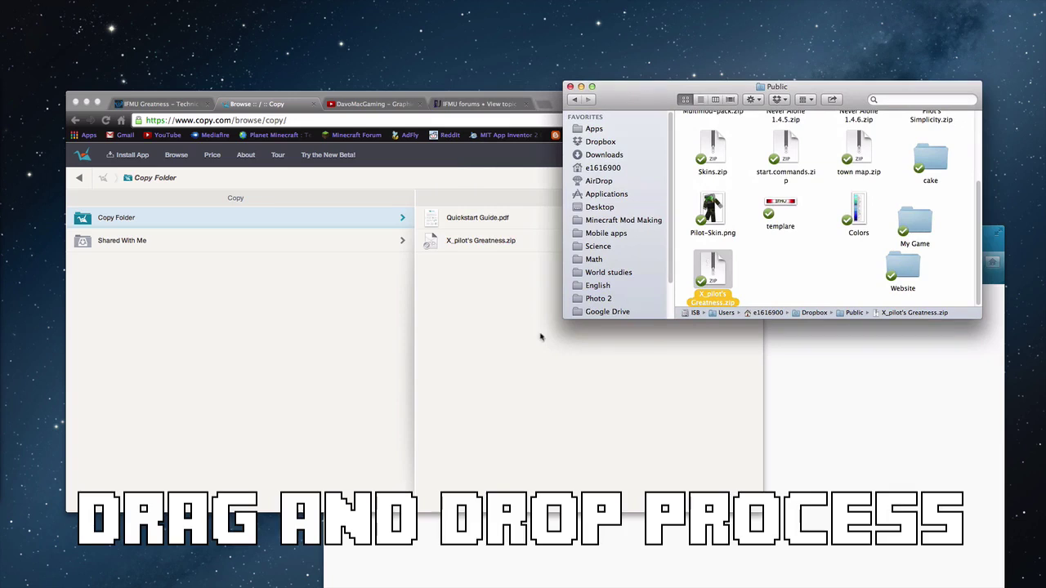
drag(540, 336, 490, 343)
click(325, 342)
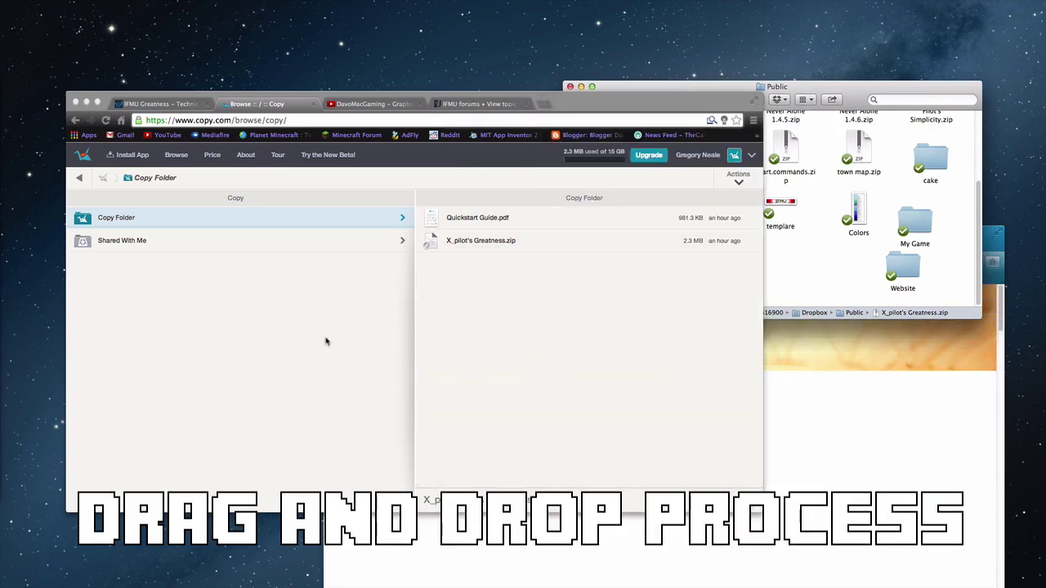
click(665, 239)
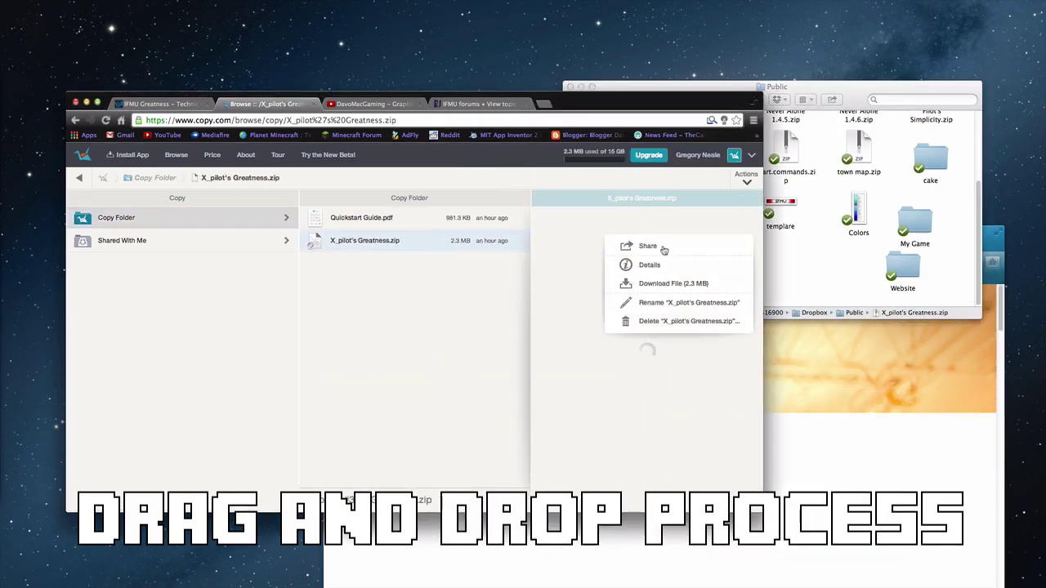
click(668, 321)
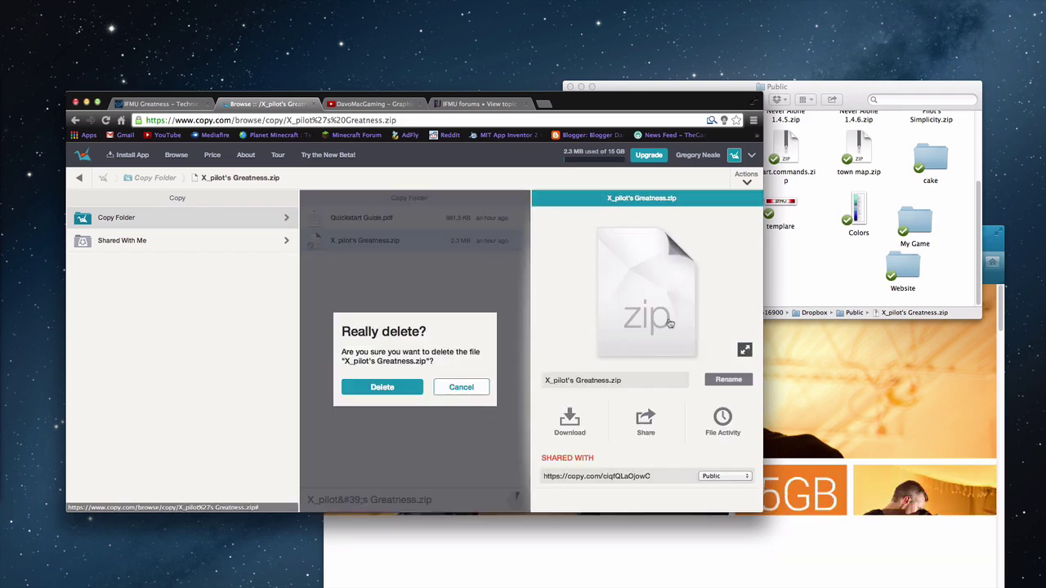
click(377, 387)
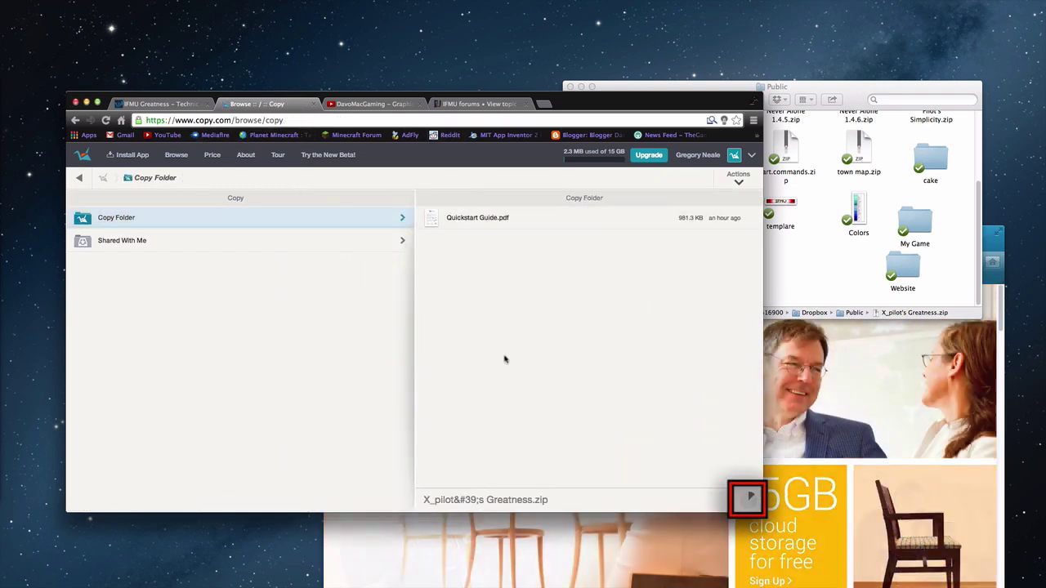
Bring up the Firefox Copy home page and open, then close, its sign-up form.
click(424, 543)
drag(726, 238, 581, 43)
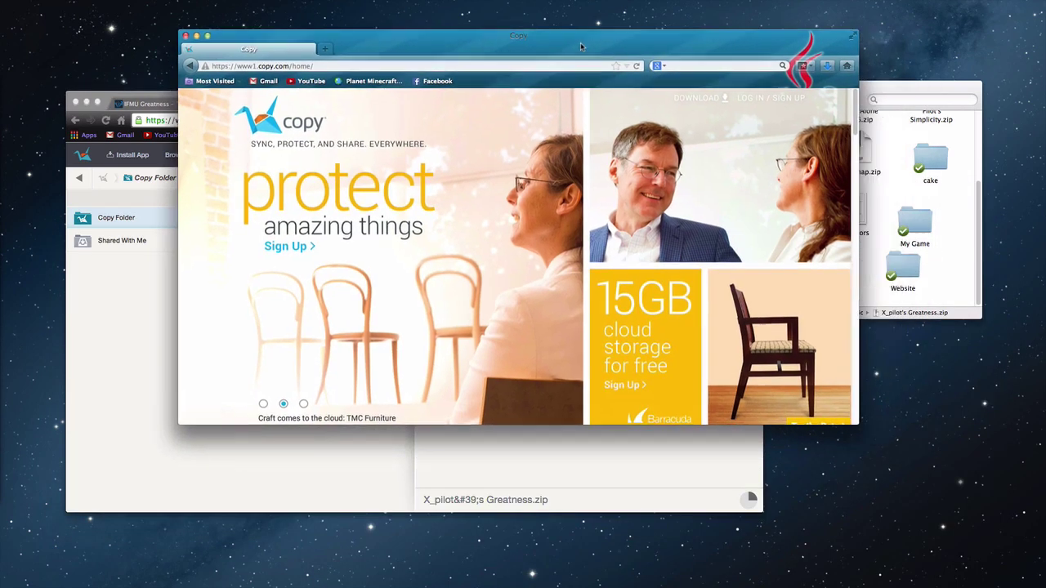
scroll(784, 106, down, 3)
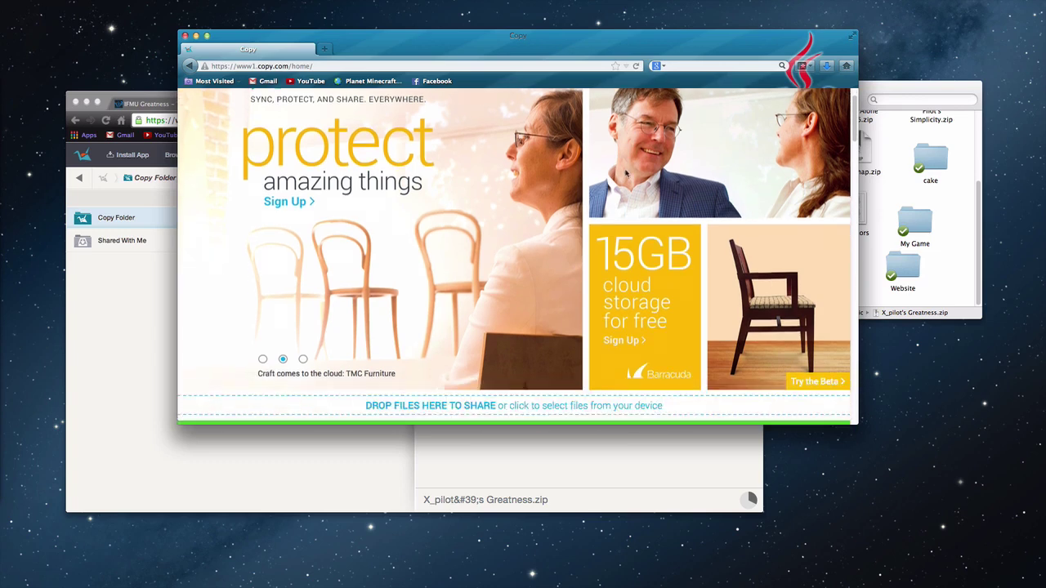
scroll(783, 102, up, 3)
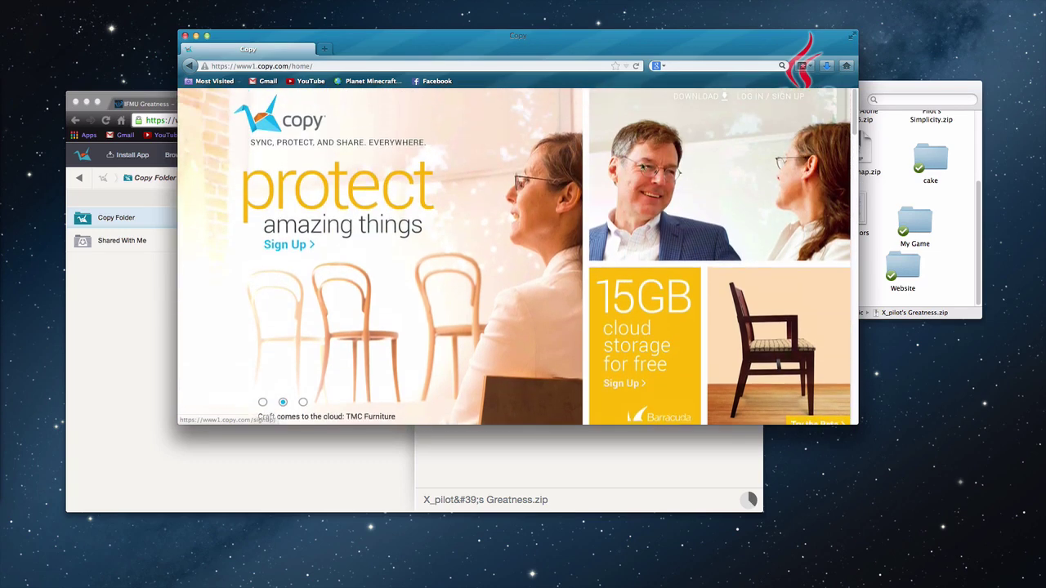
click(785, 99)
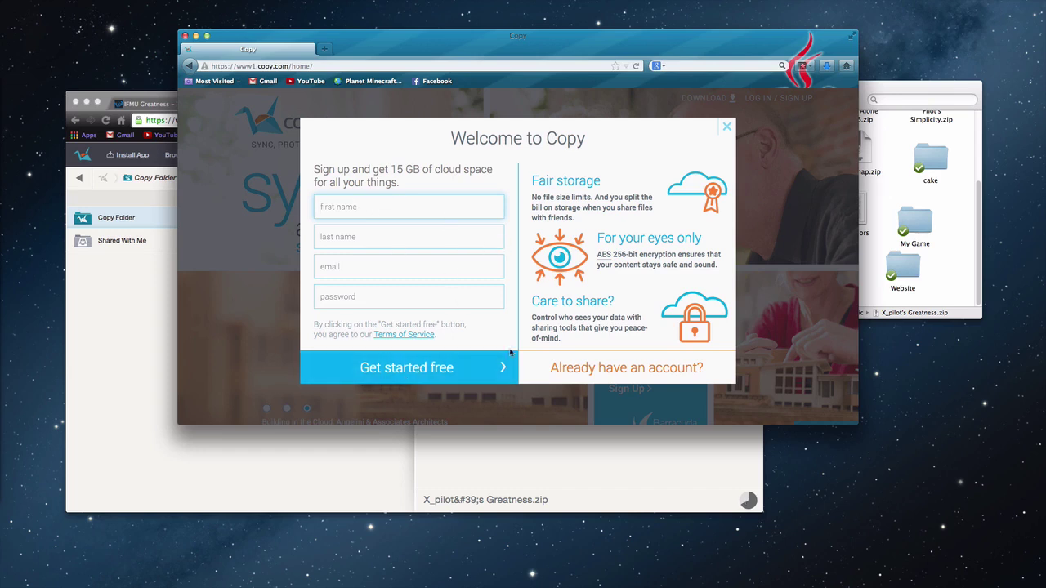
click(727, 126)
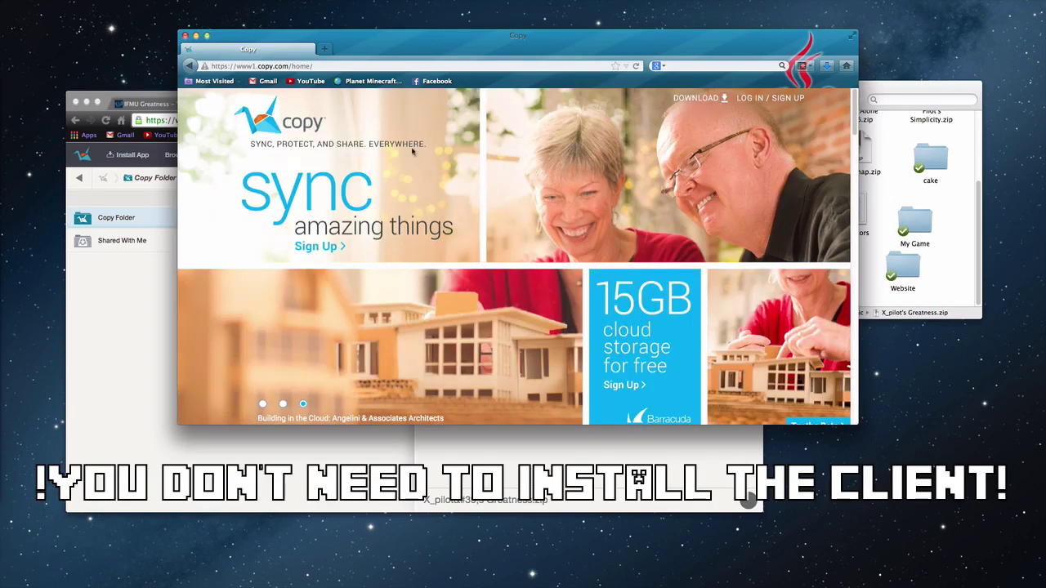
Look over the Copy home page, then close that window and return to the Copy Folder listing.
scroll(515, 197, down, 5)
scroll(516, 196, down, 5)
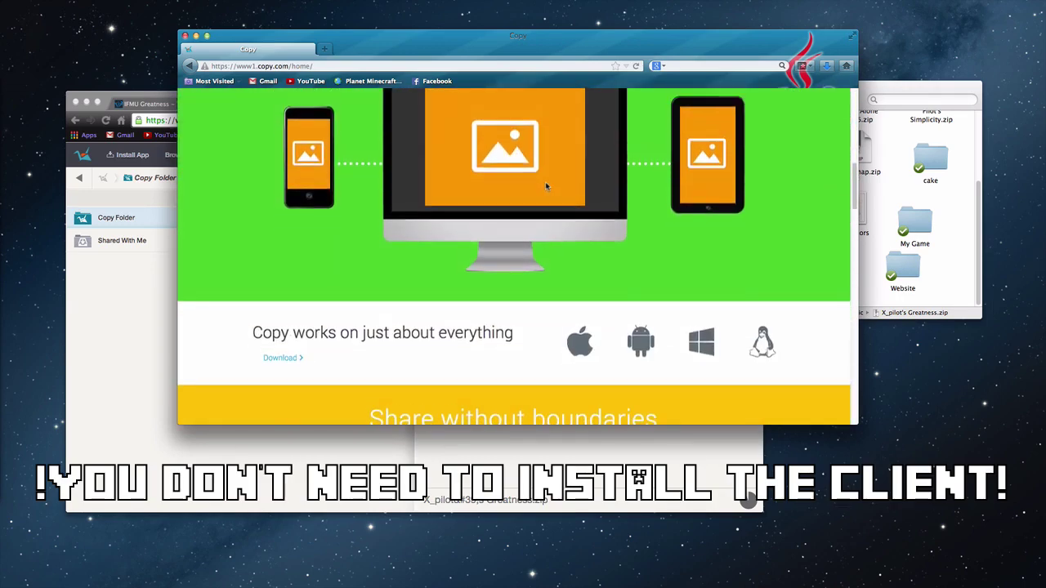
scroll(545, 181, up, 5)
scroll(486, 239, down, 5)
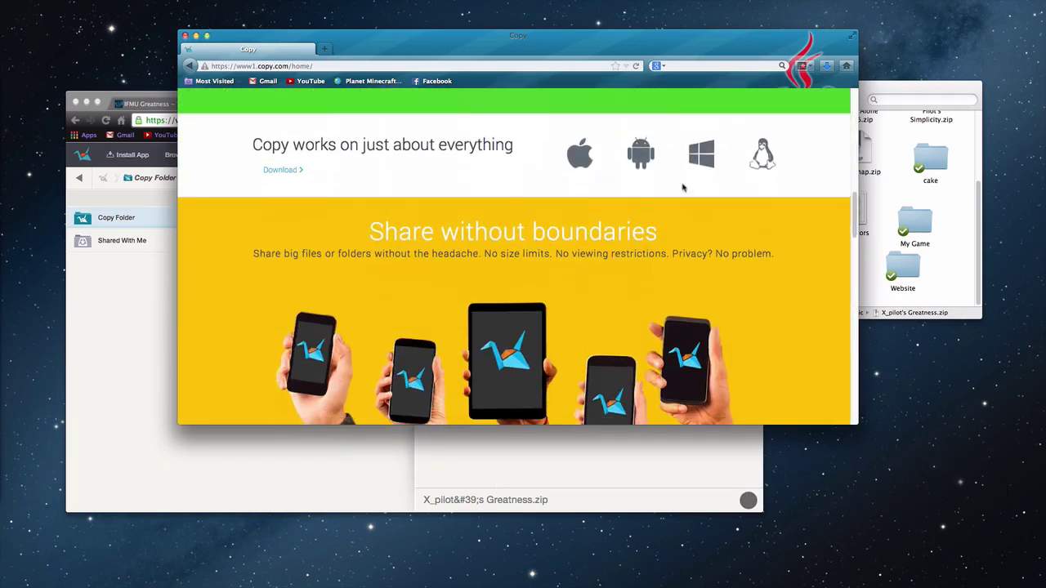
scroll(545, 209, down, 5)
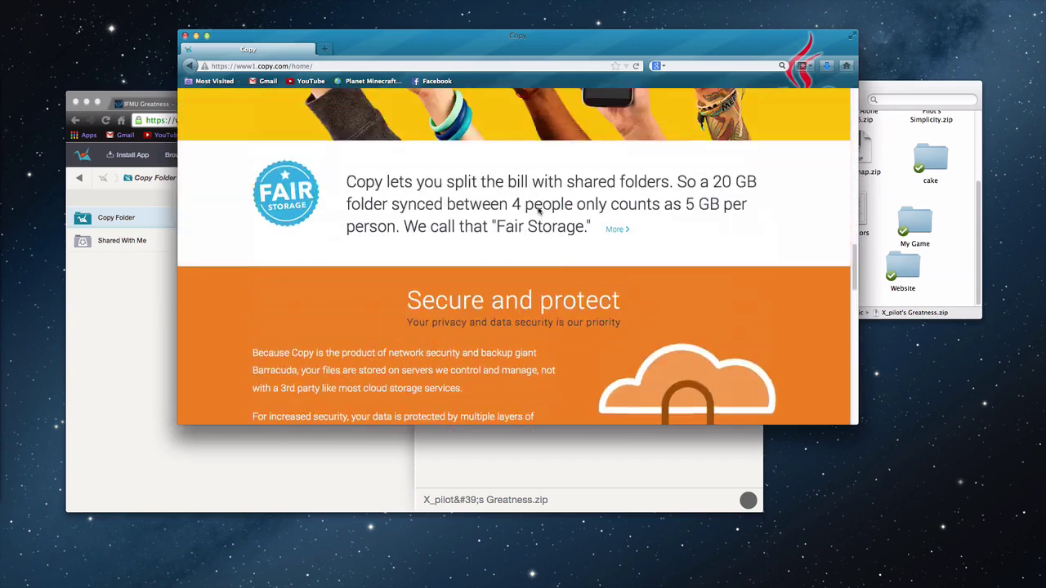
scroll(542, 210, up, 10)
scroll(257, 192, up, 2)
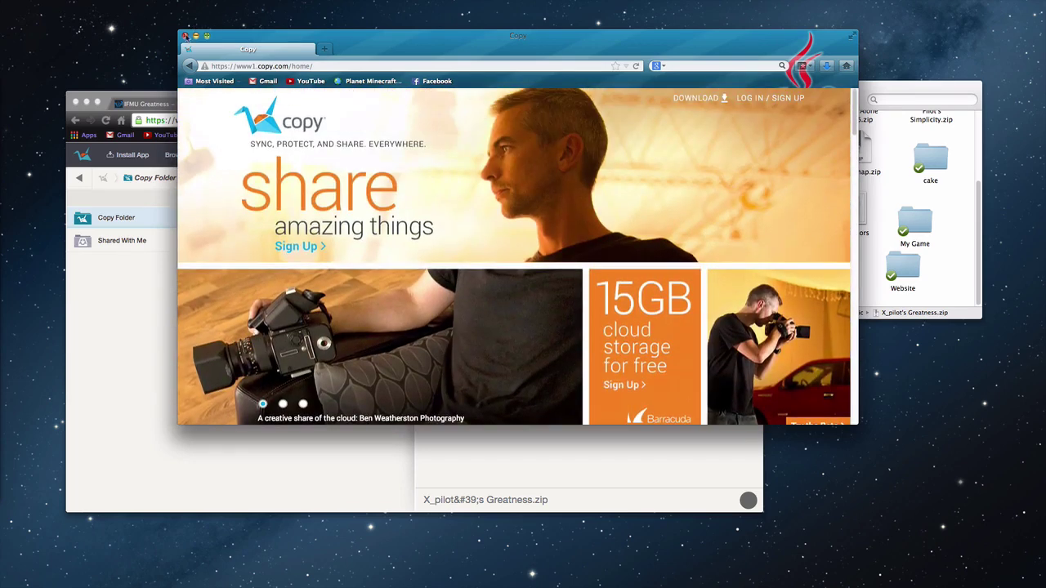
click(185, 36)
click(668, 390)
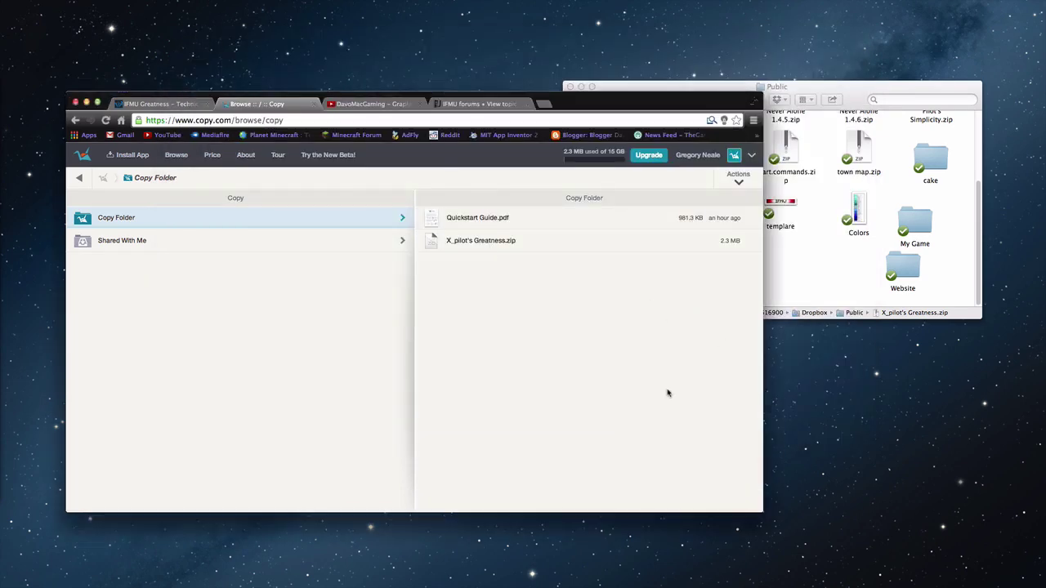
Share X_pilot's Greatness.zip publicly to get a share link.
click(546, 244)
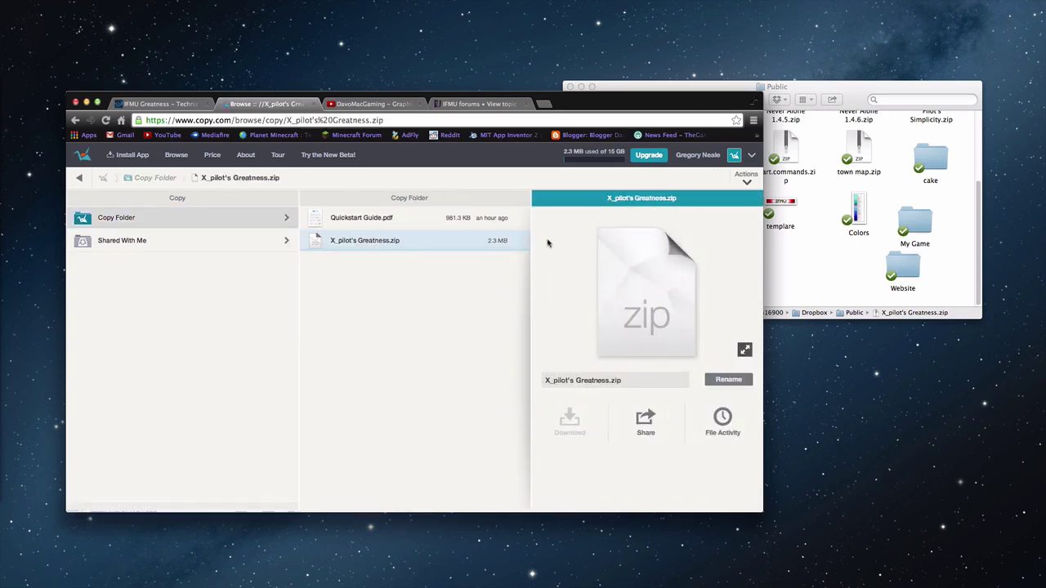
click(645, 420)
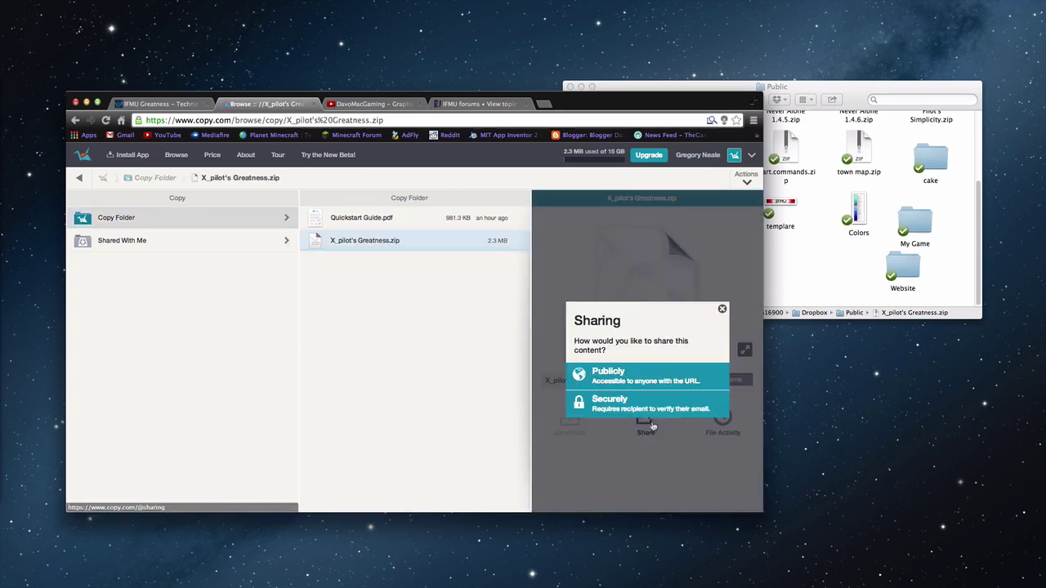
click(626, 381)
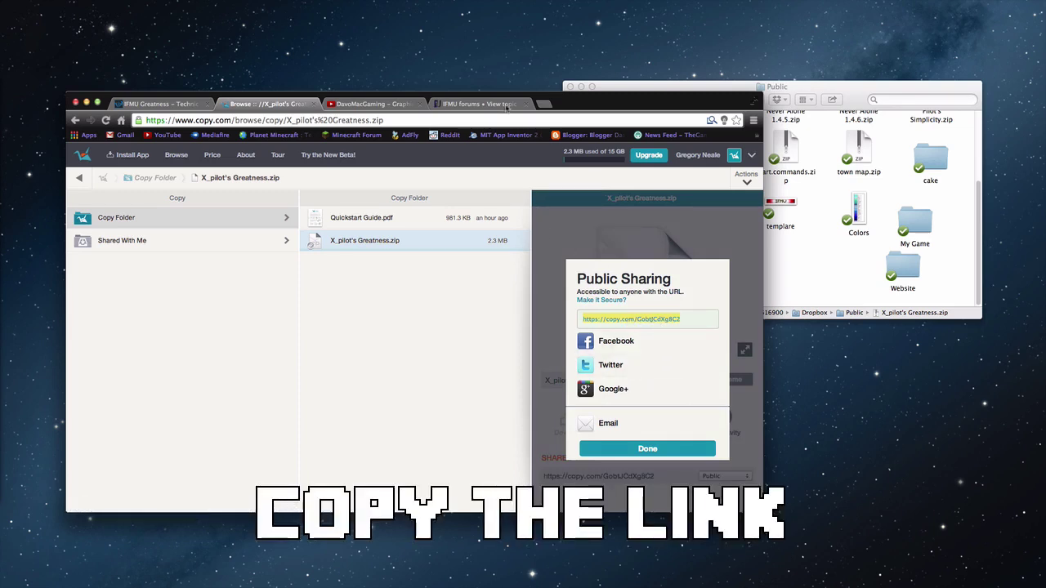
Open the share link in a new tab and copy the Download button's link address.
click(545, 104)
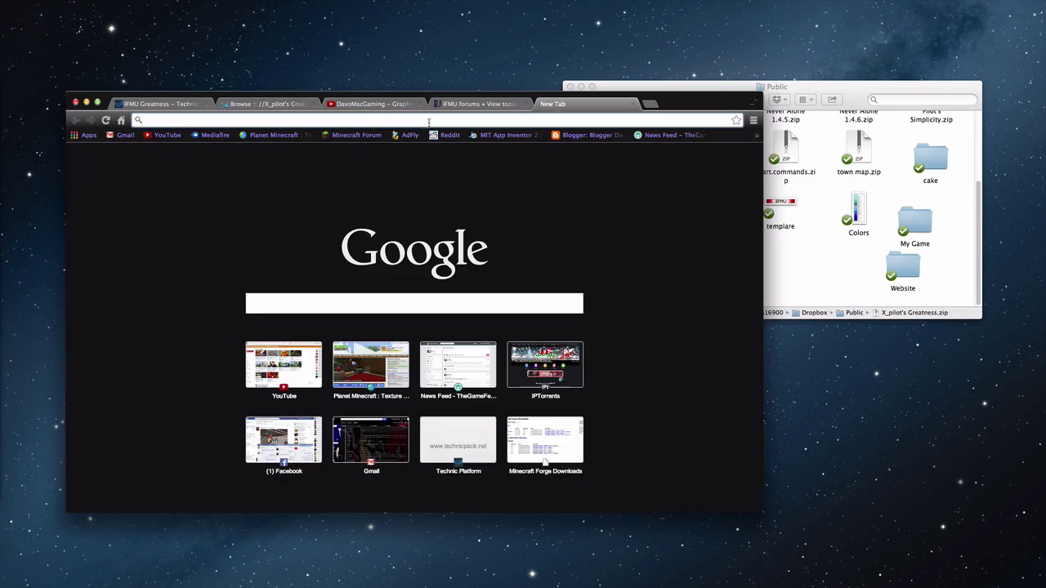
text(https://copy.com/GobtJCdXg8C2)
key(Return)
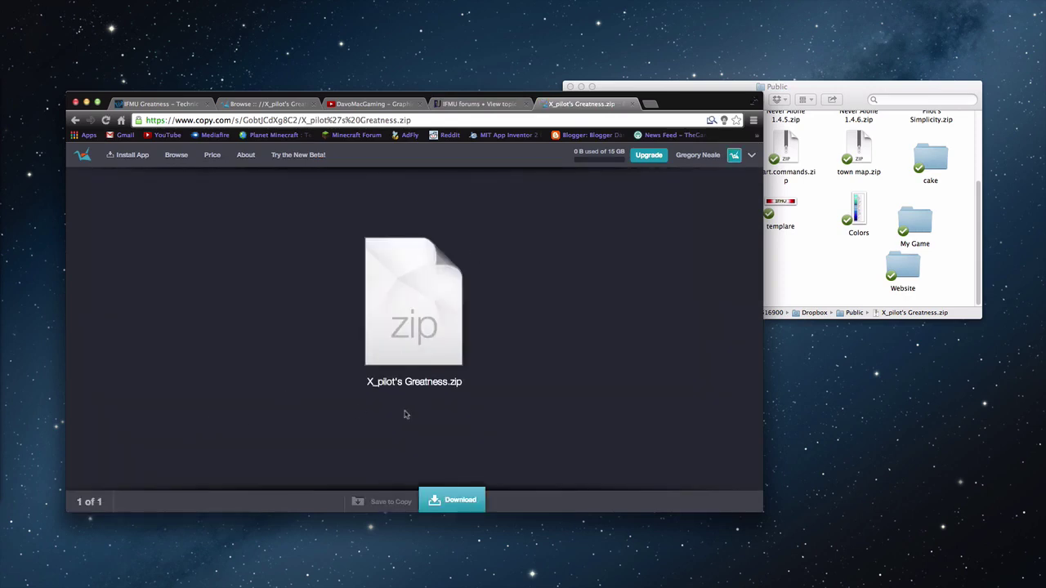
mouse_move(412, 353)
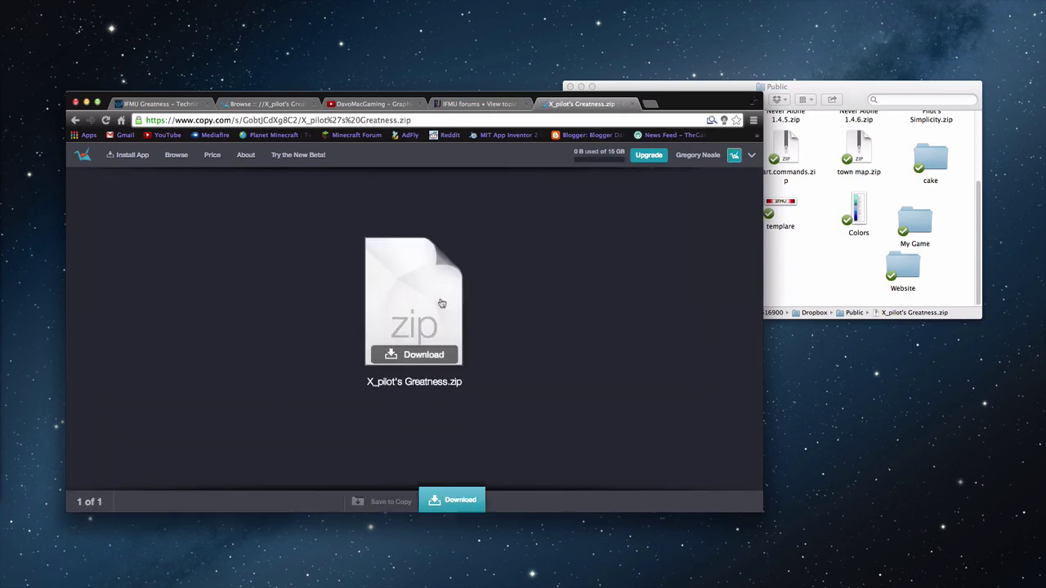
click(467, 497)
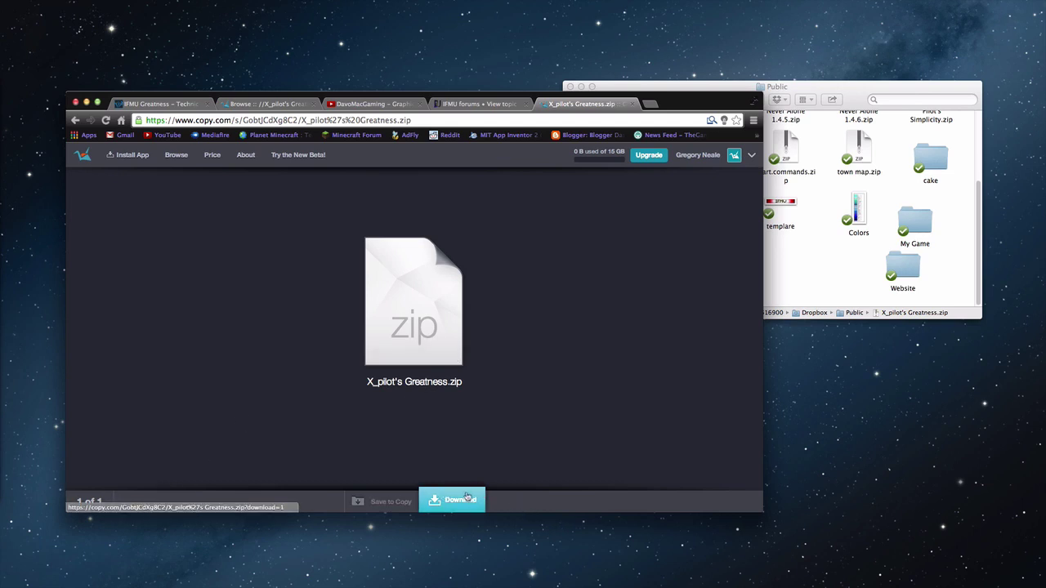
right_click(455, 502)
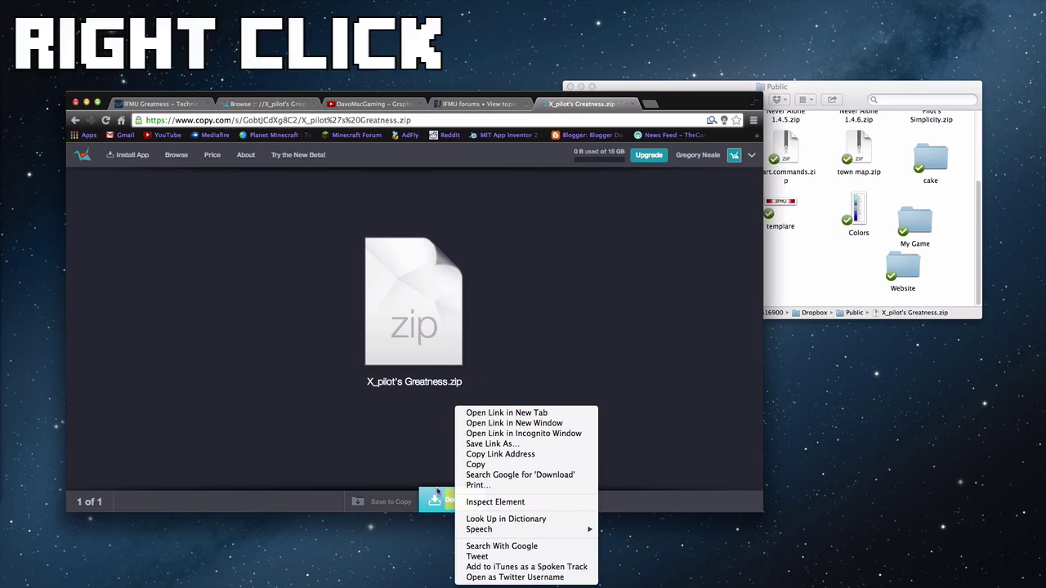
click(449, 499)
right_click(463, 502)
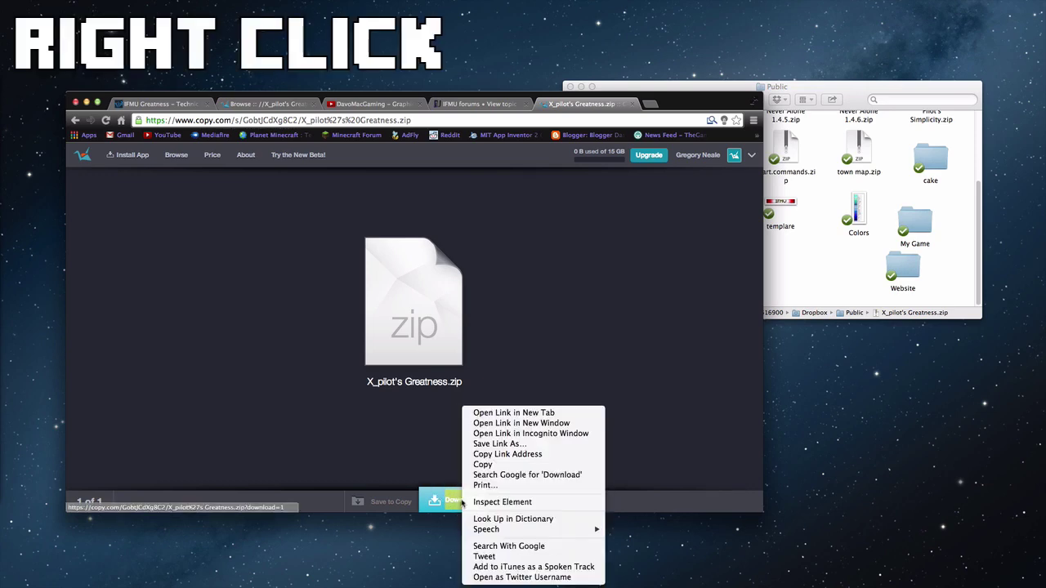
click(496, 454)
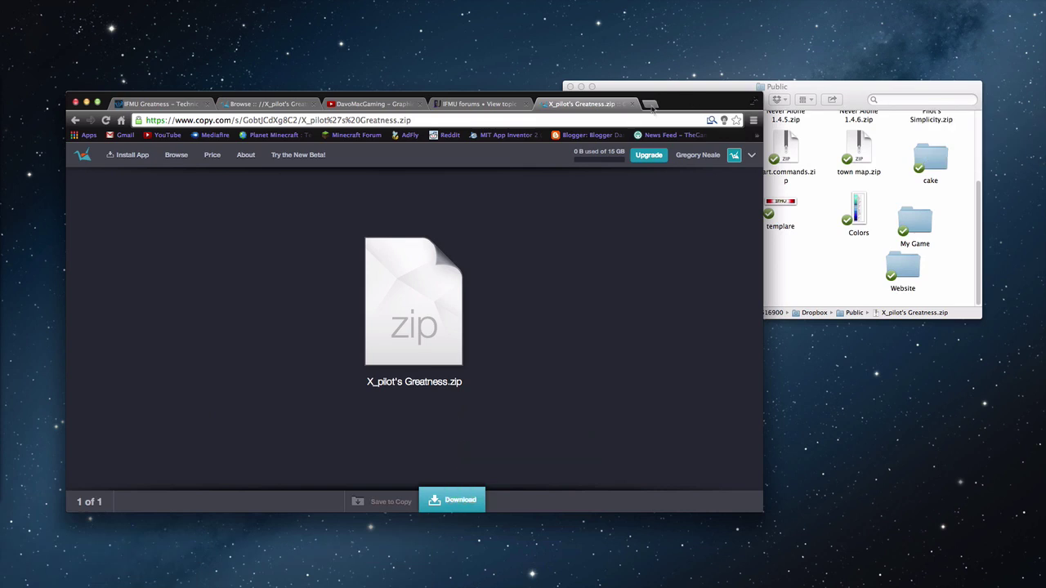
Load the copied ?download=1 link in a new tab to start downloading the zip.
click(649, 104)
text(https://copy.com/GobtJCdXg8C2/X_pilot%27s%20Greatness.zip?download=1)
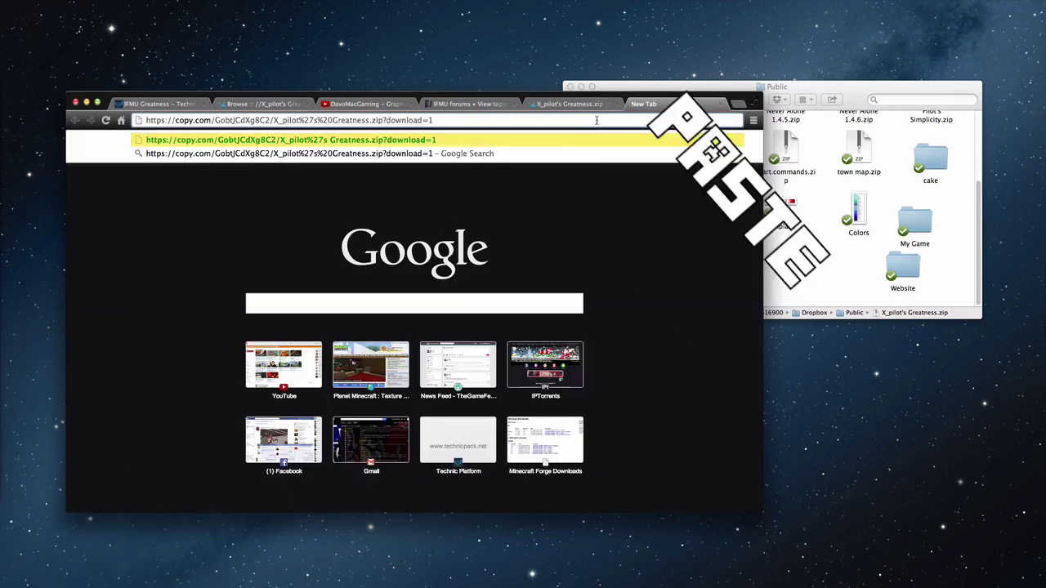
double_click(401, 119)
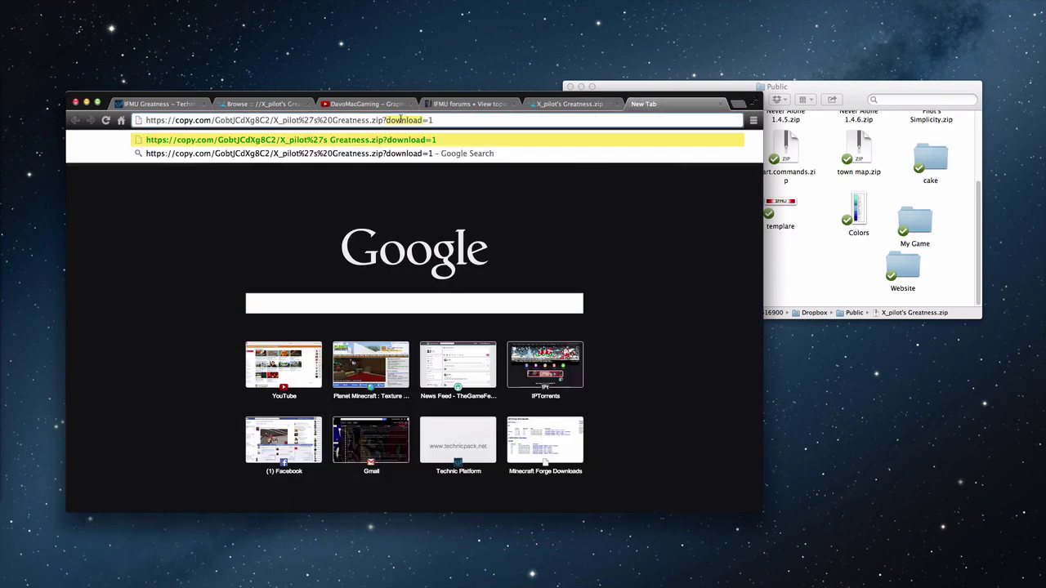
click(443, 121)
key(Return)
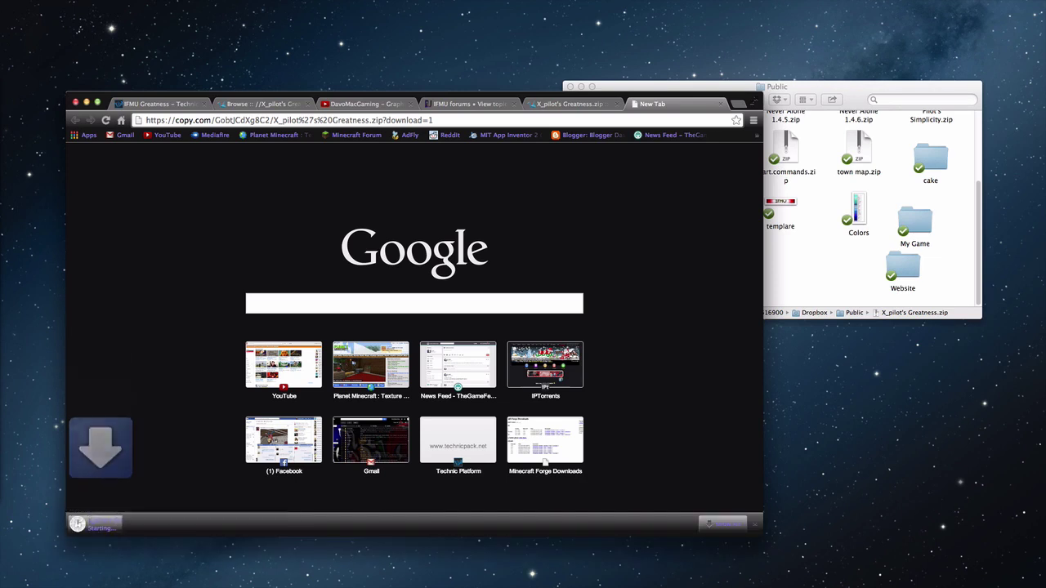
Cancel the test download, close the tab, and return to the Copy folder page.
click(179, 525)
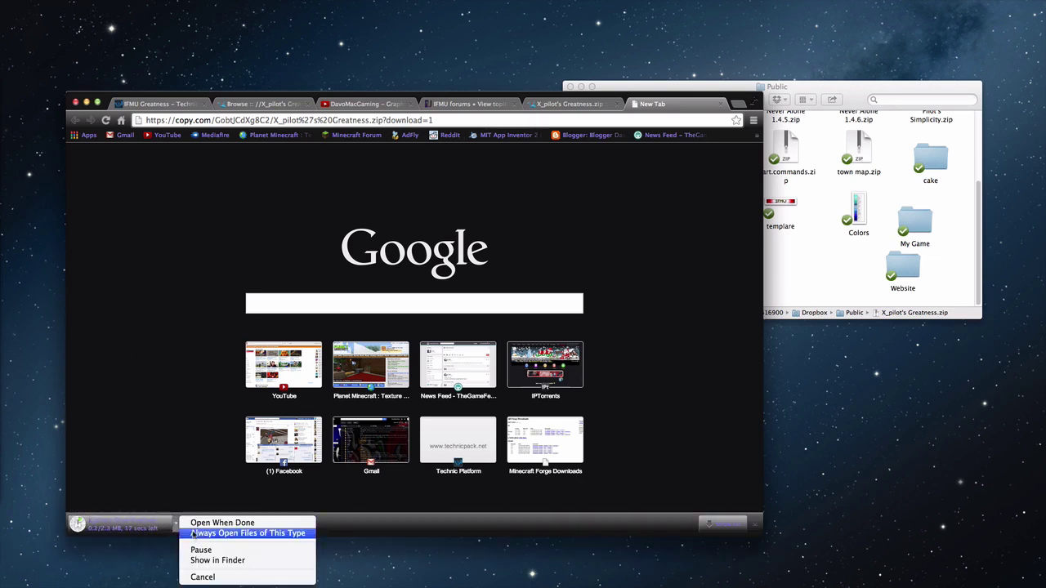
click(223, 578)
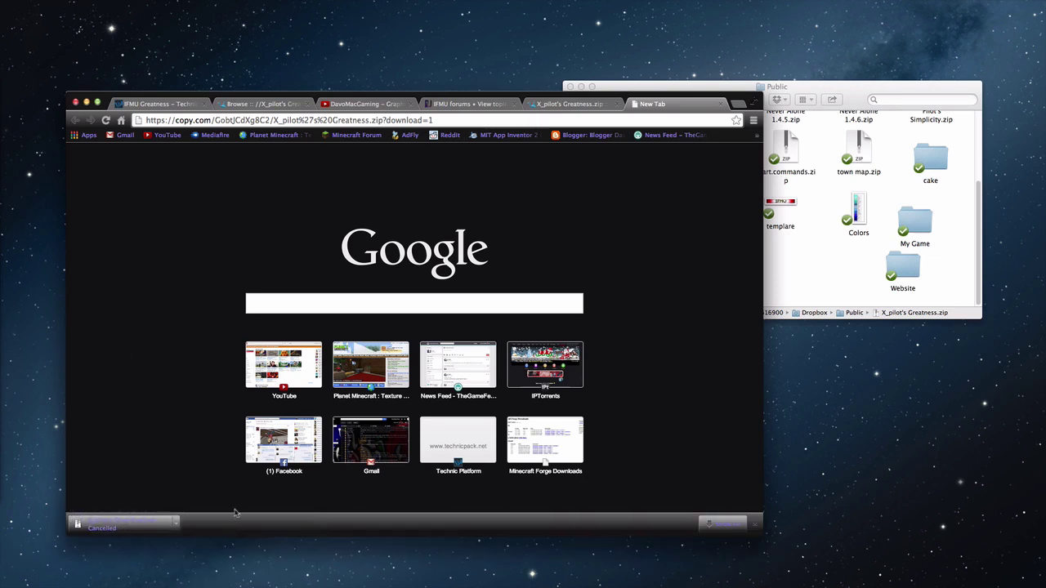
click(707, 105)
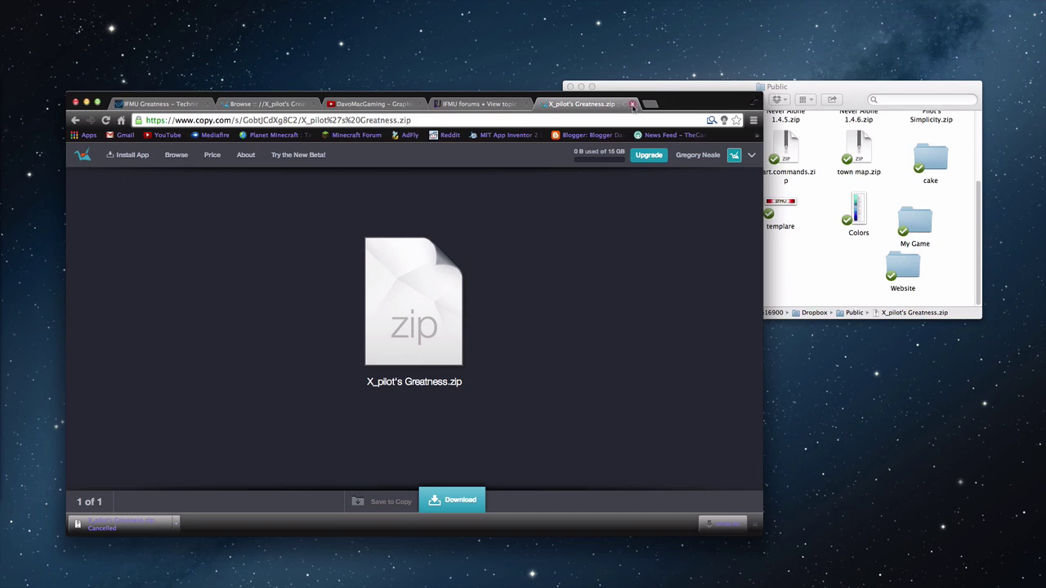
click(263, 104)
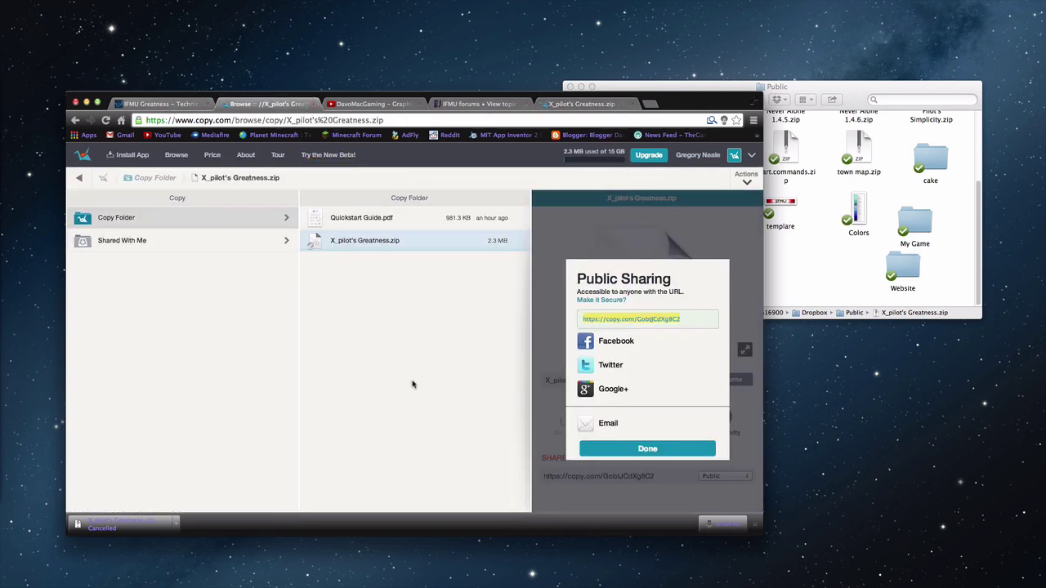
Replace the IFMU Greatness Modpack Location with the Copy.com download link and save the modpack.
click(155, 105)
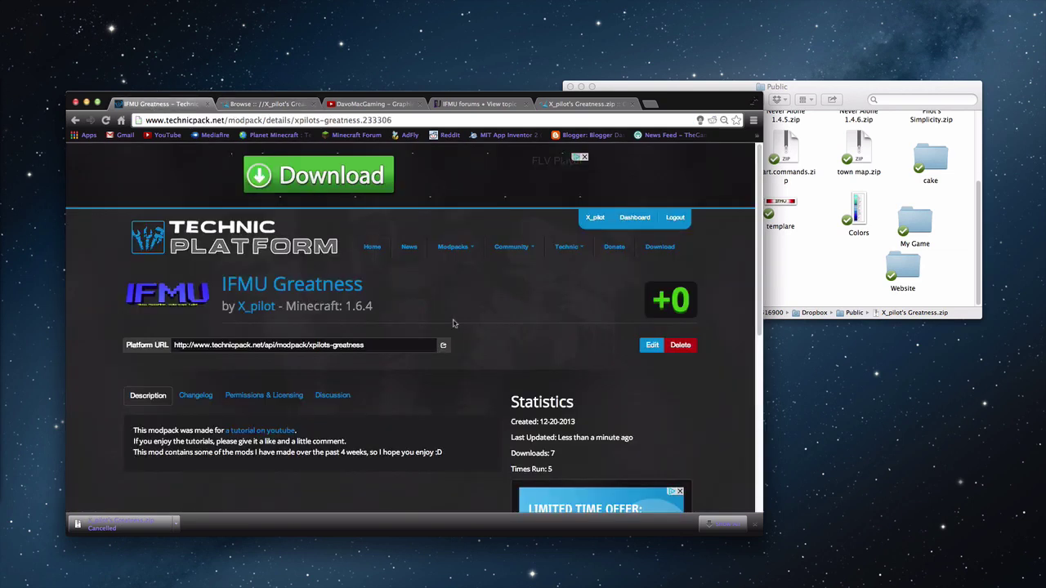
scroll(462, 304, down, 1)
click(652, 325)
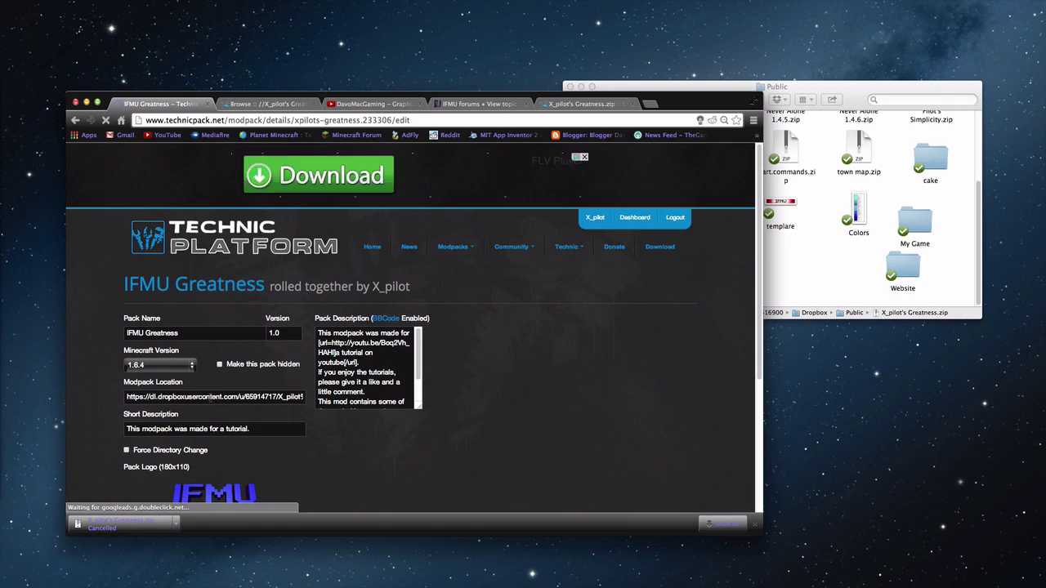
triple_click(219, 396)
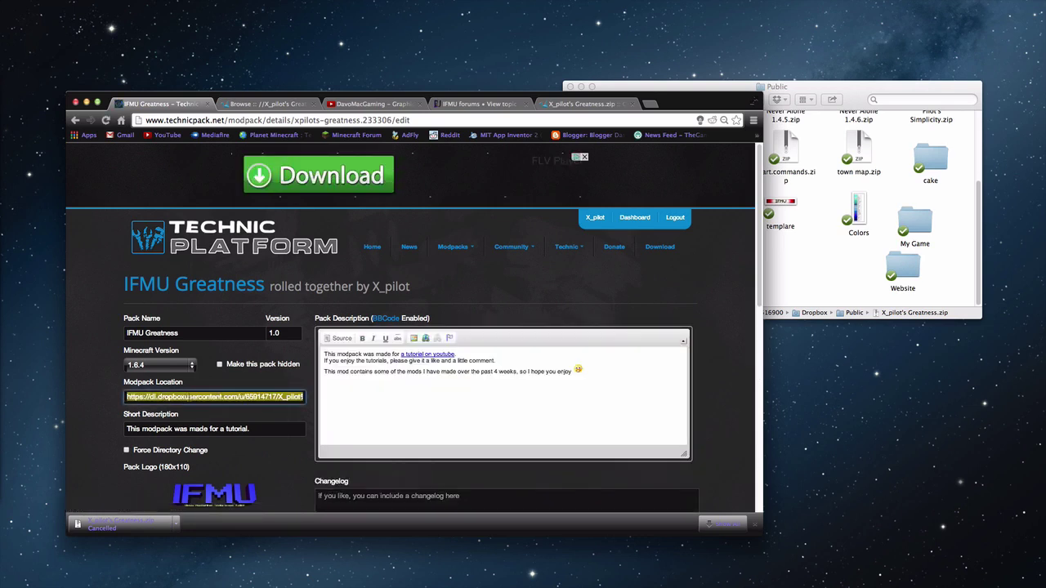
key(super+v)
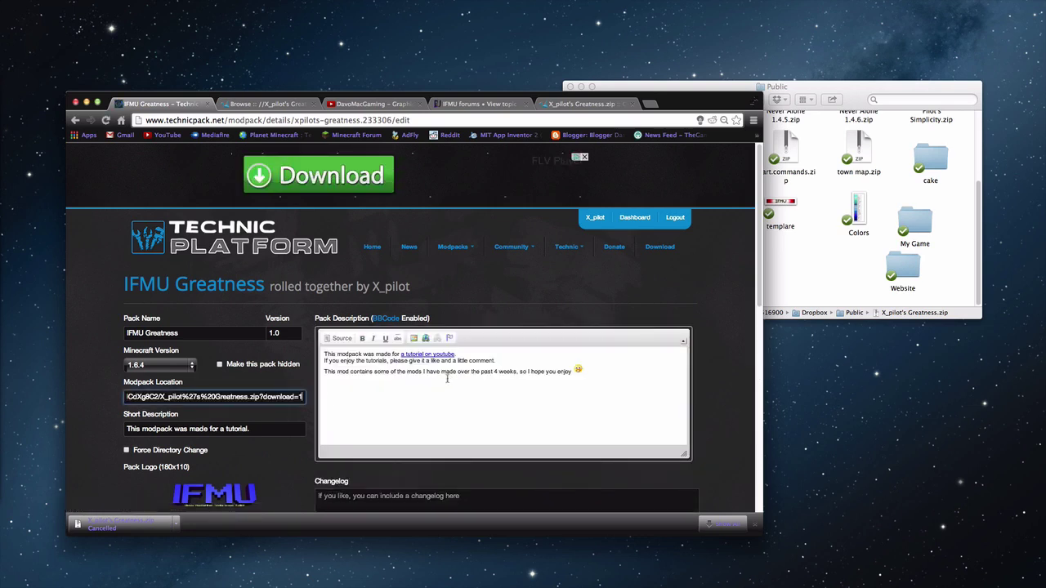
scroll(715, 319, down, 5)
click(652, 500)
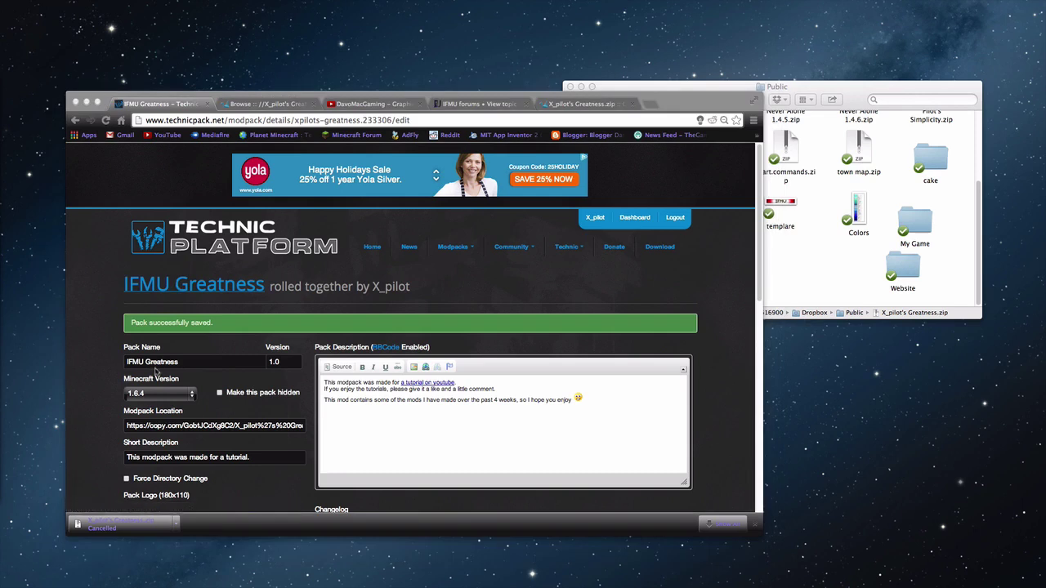
Return to the browser and start editing the pack description.
click(214, 323)
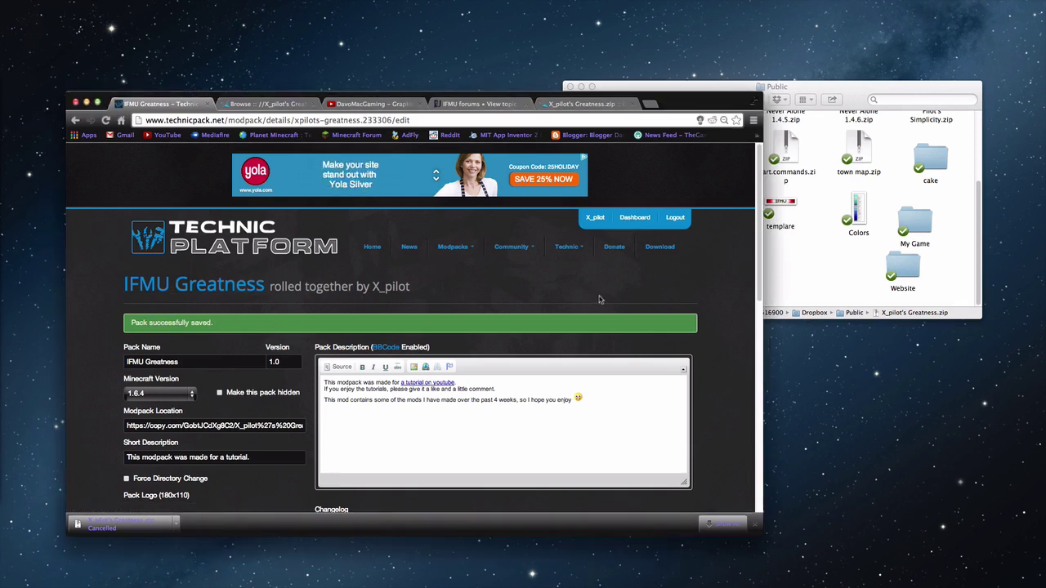
scroll(598, 299, down, 1)
click(349, 380)
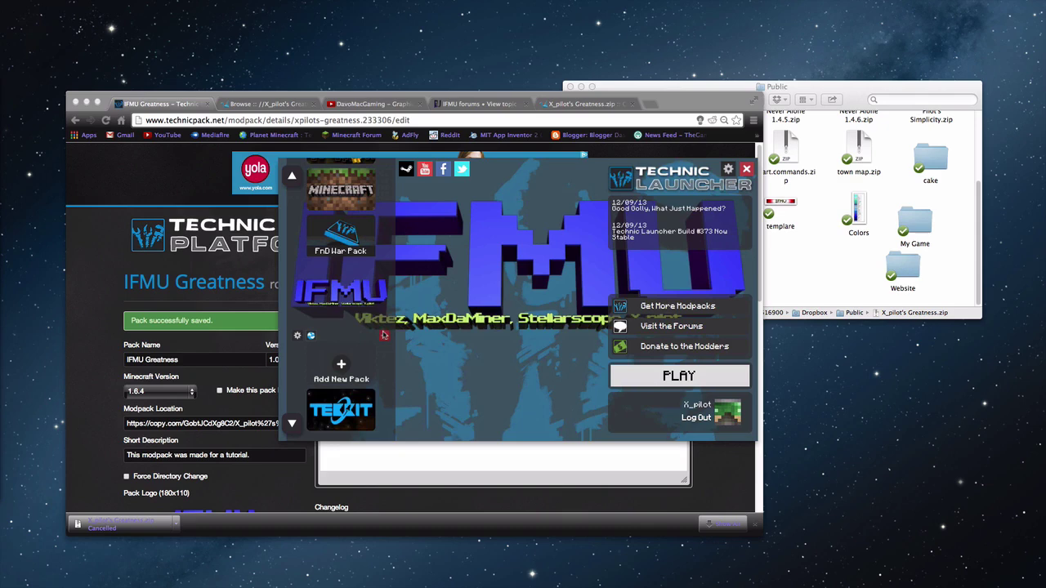
Remove the old IFMU pack from Technic Launcher and copy the pack's Platform URL.
click(384, 335)
click(716, 327)
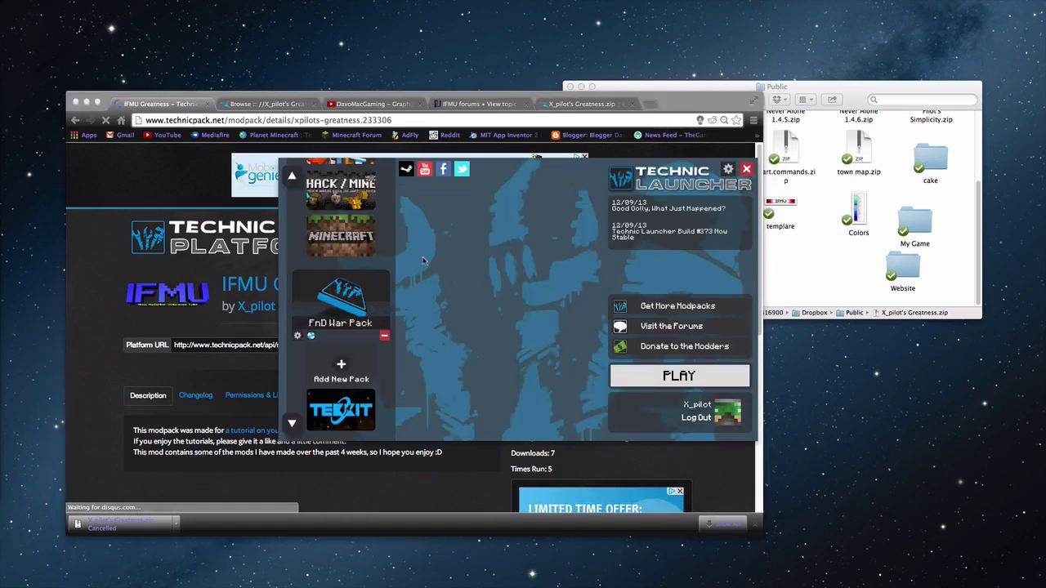
scroll(347, 368, down, 1)
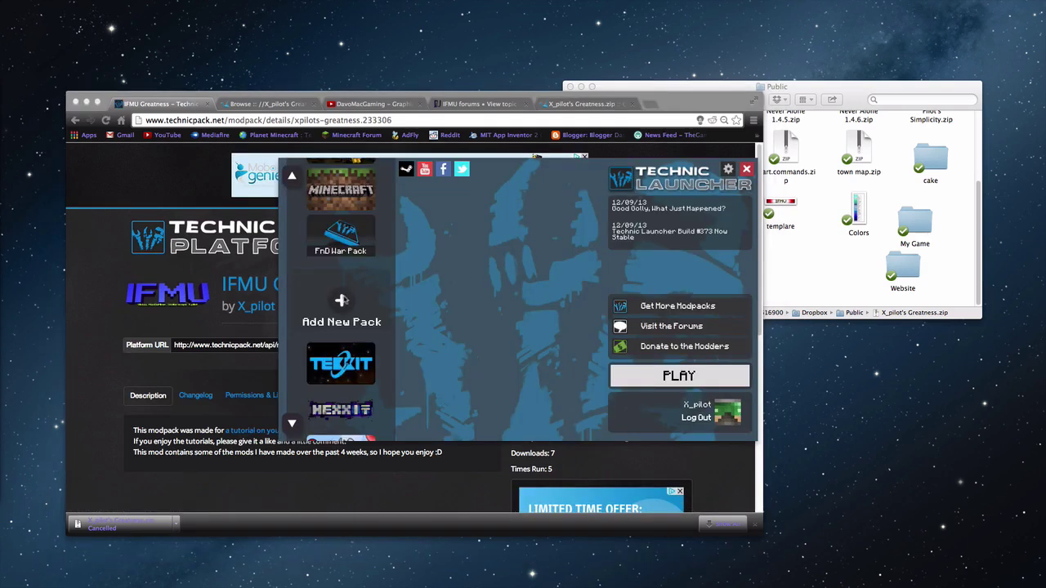
click(93, 379)
click(265, 344)
key(super+c)
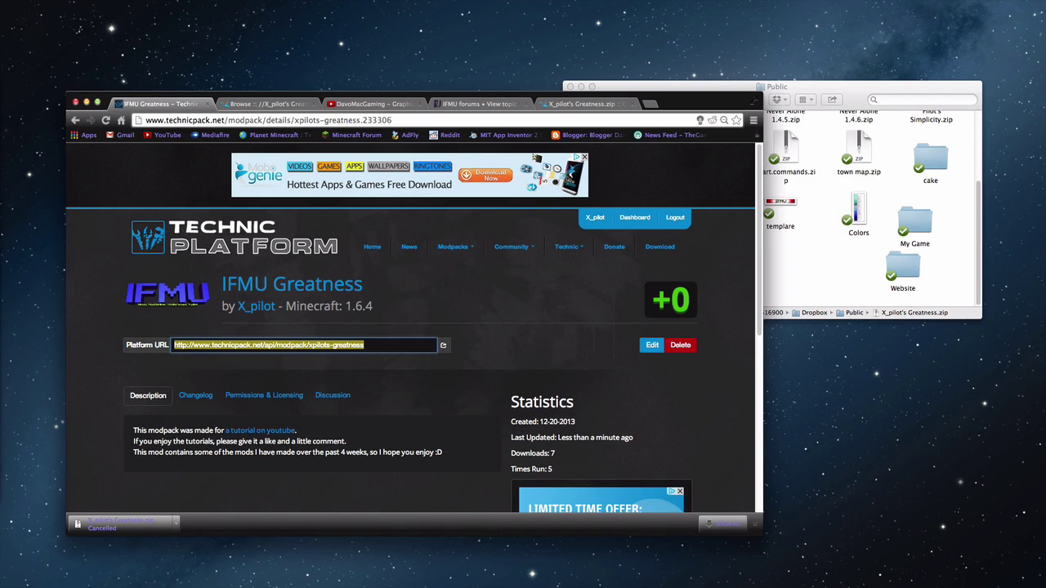
key(super+Tab)
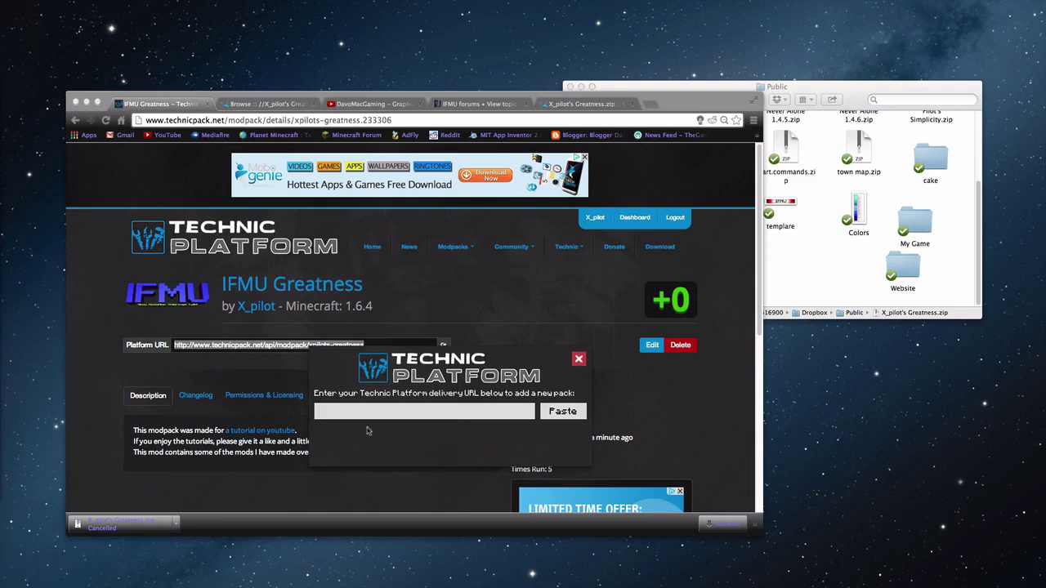
Add IFMU Greatness from the pasted Platform URL and launch it with PLAY.
key(super+v)
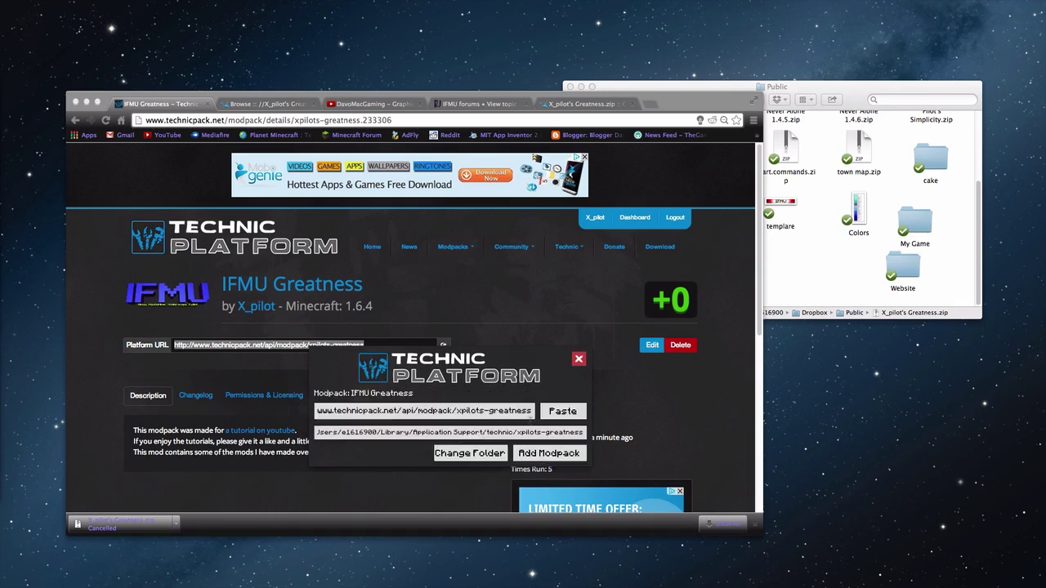
click(556, 453)
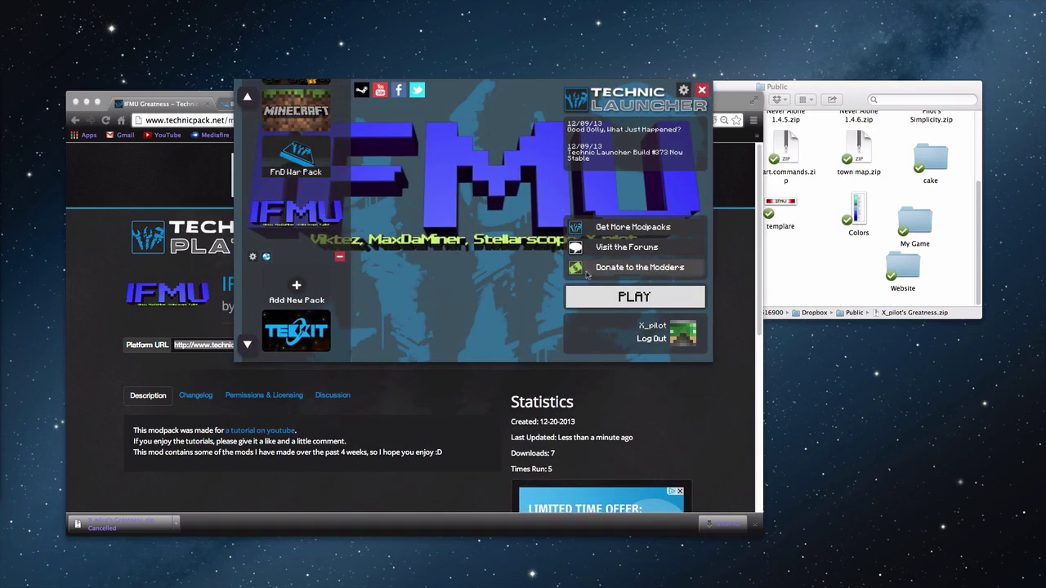
click(623, 299)
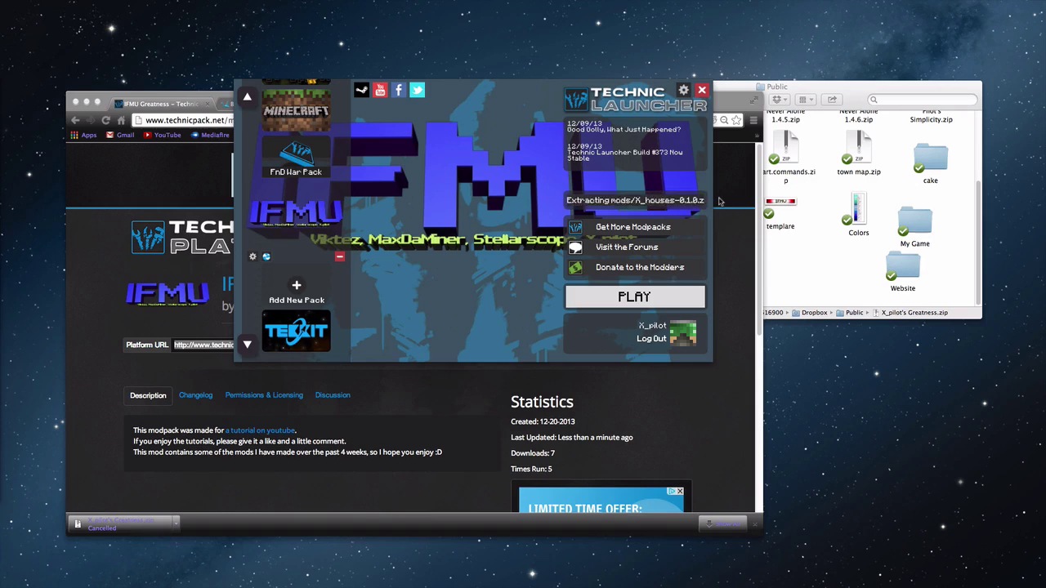
click(100, 356)
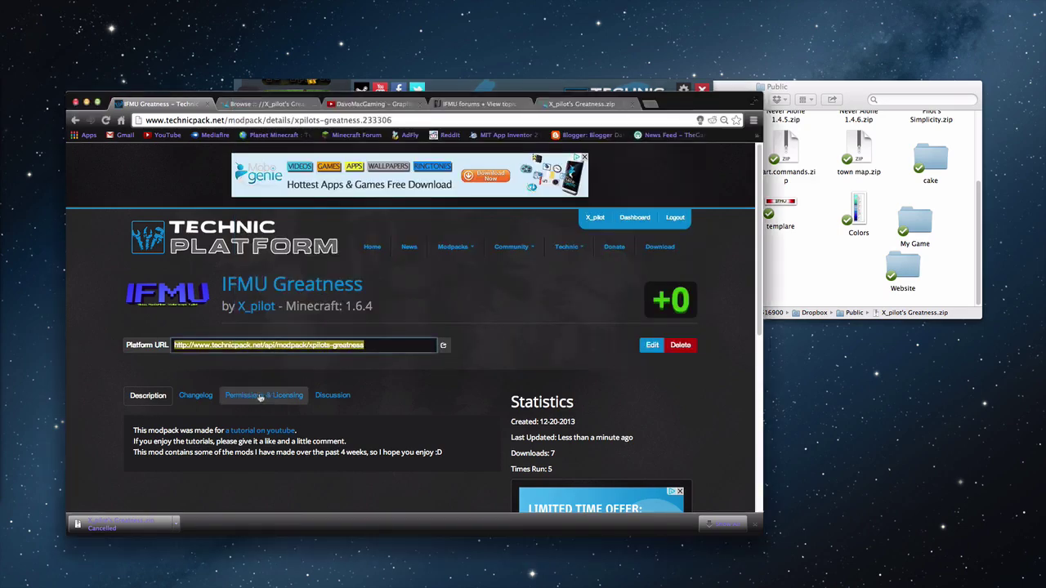
drag(702, 118, 739, 81)
Scroll through the Dropbox Alternative post on the IFMU forums.
click(494, 82)
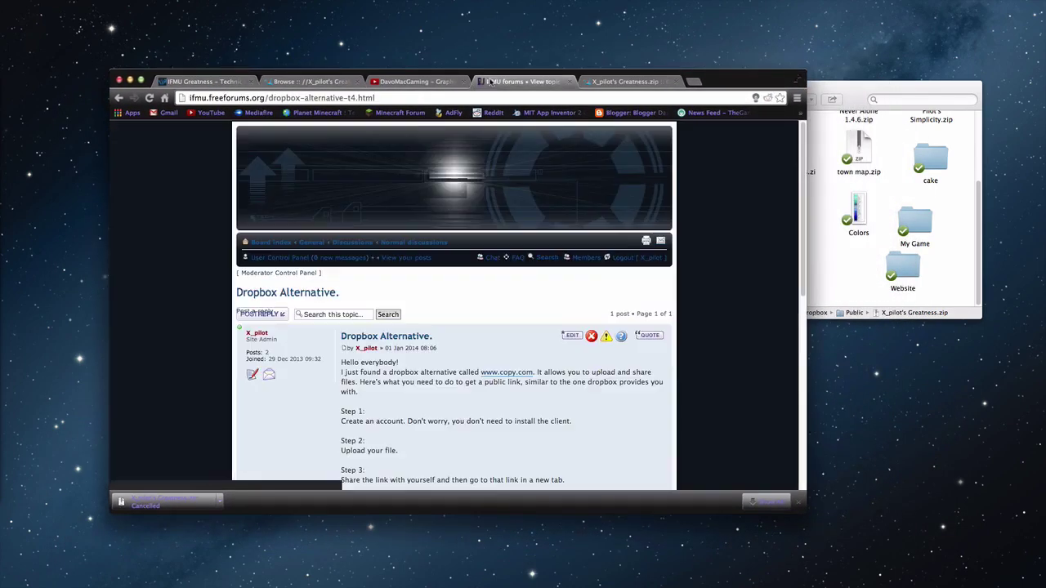
scroll(541, 229, down, 10)
scroll(542, 229, up, 10)
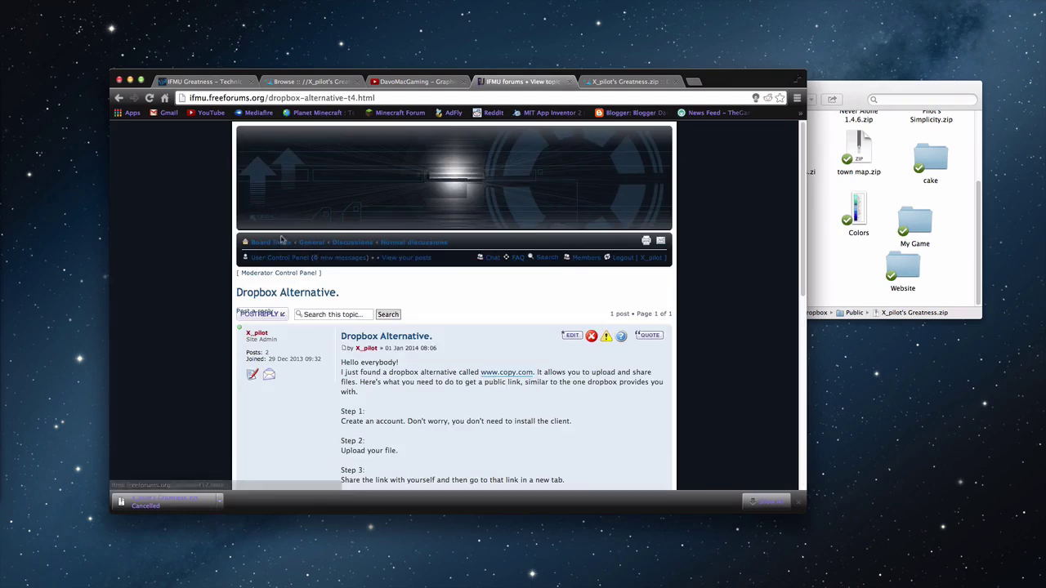
scroll(419, 270, down, 2)
scroll(409, 283, down, 3)
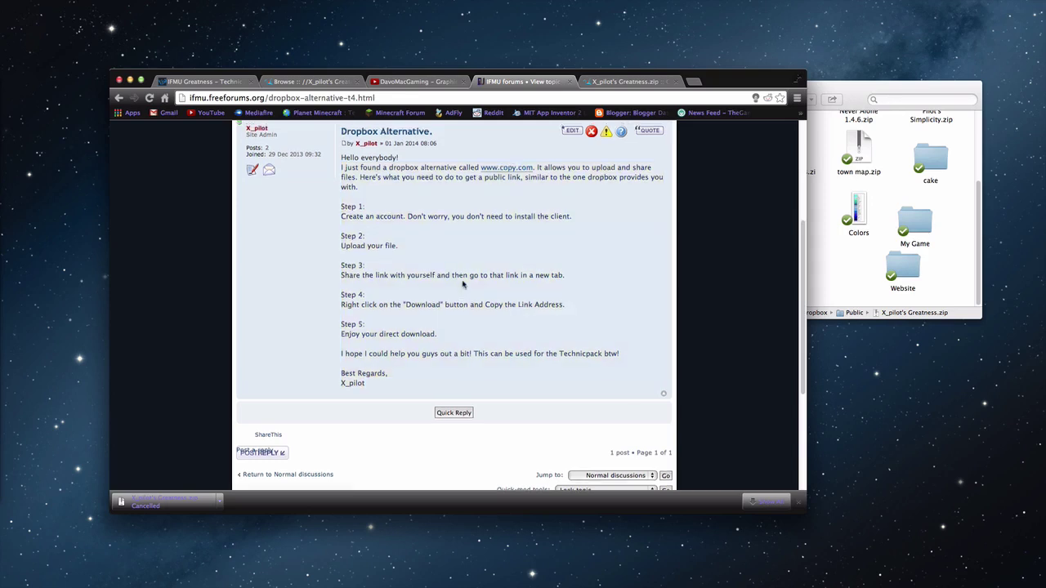
scroll(455, 283, up, 4)
scroll(341, 297, up, 1)
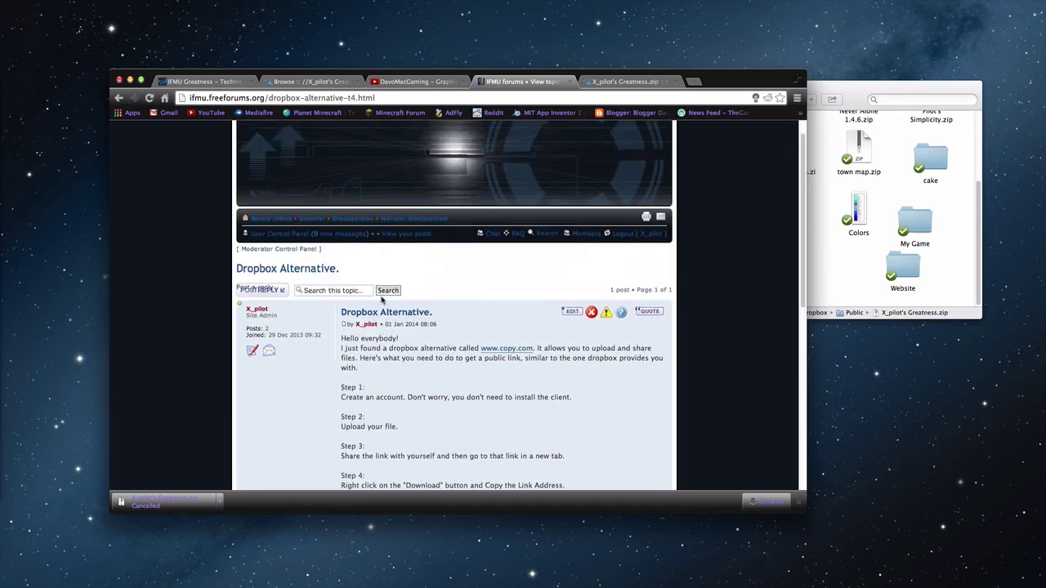
Go to the forum's Board index, then switch to the DavoMacGaming YouTube channel tab.
click(276, 219)
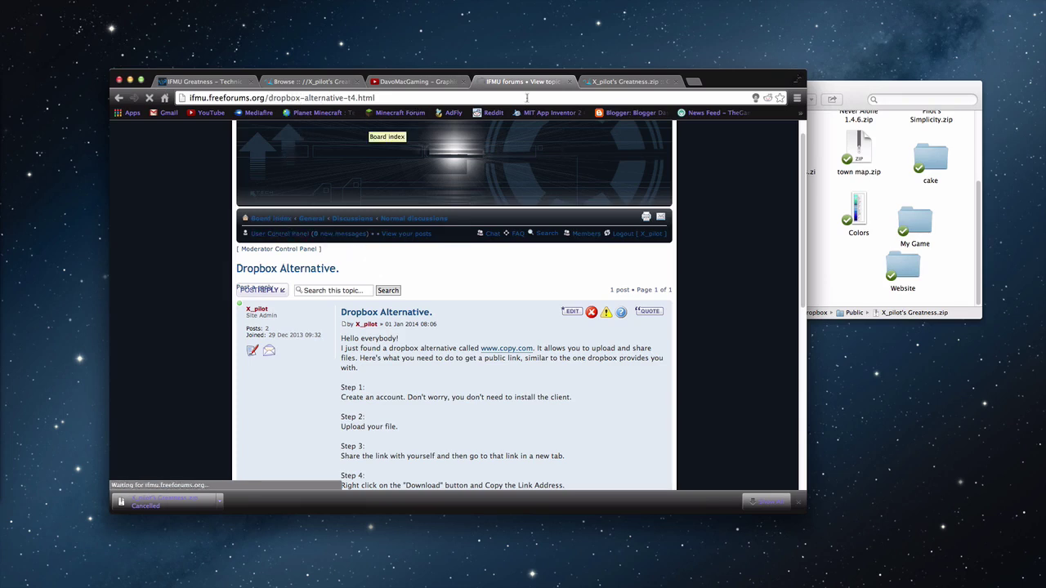
drag(714, 87, 729, 80)
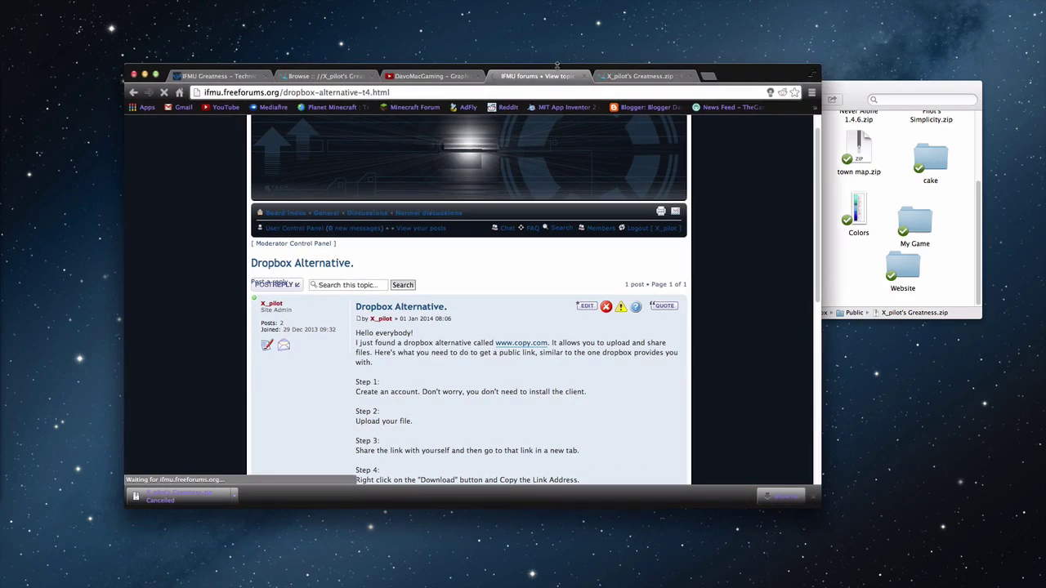
click(423, 76)
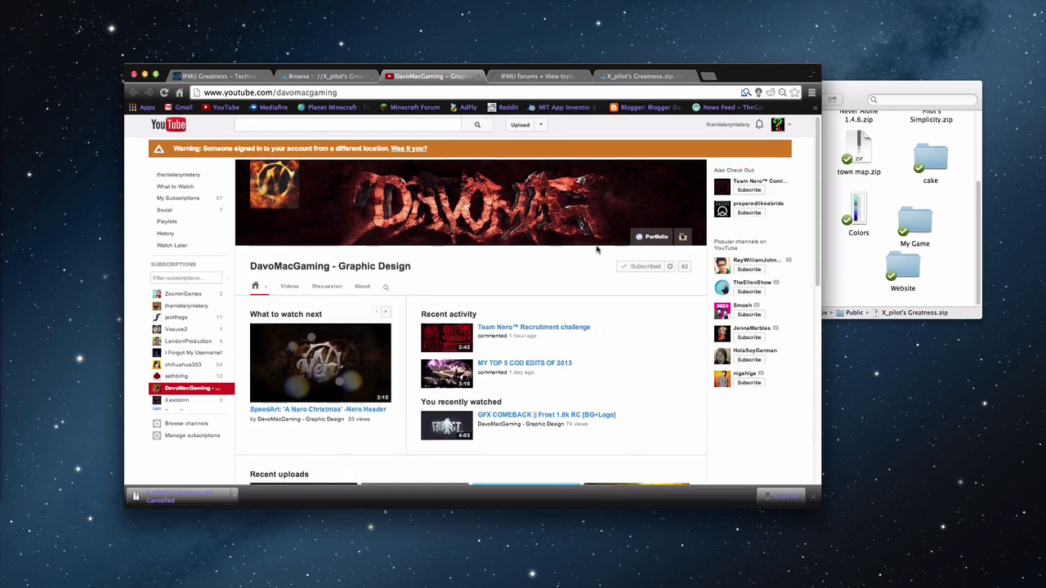
scroll(506, 294, down, 2)
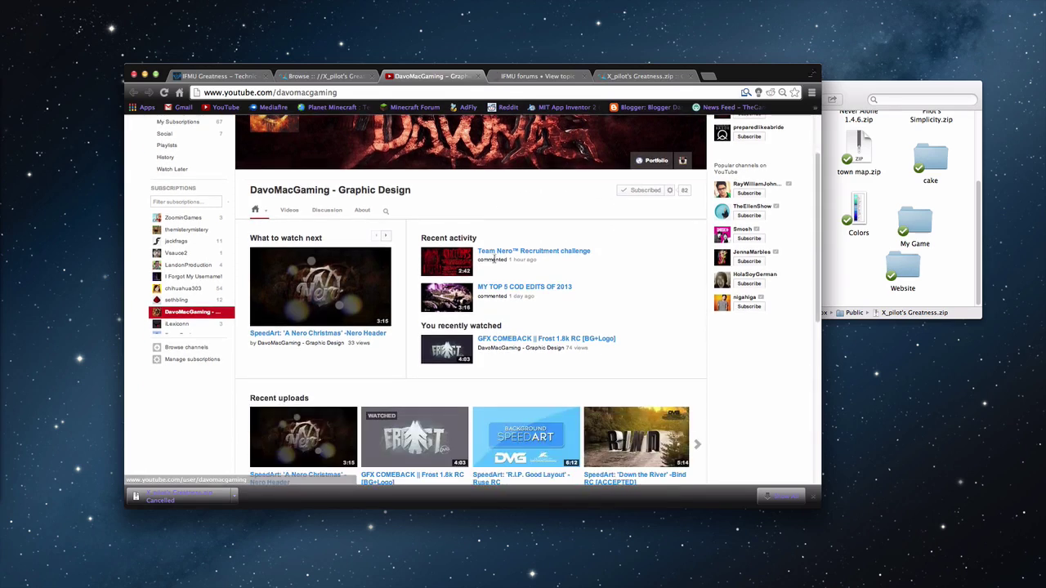
scroll(522, 290, up, 1)
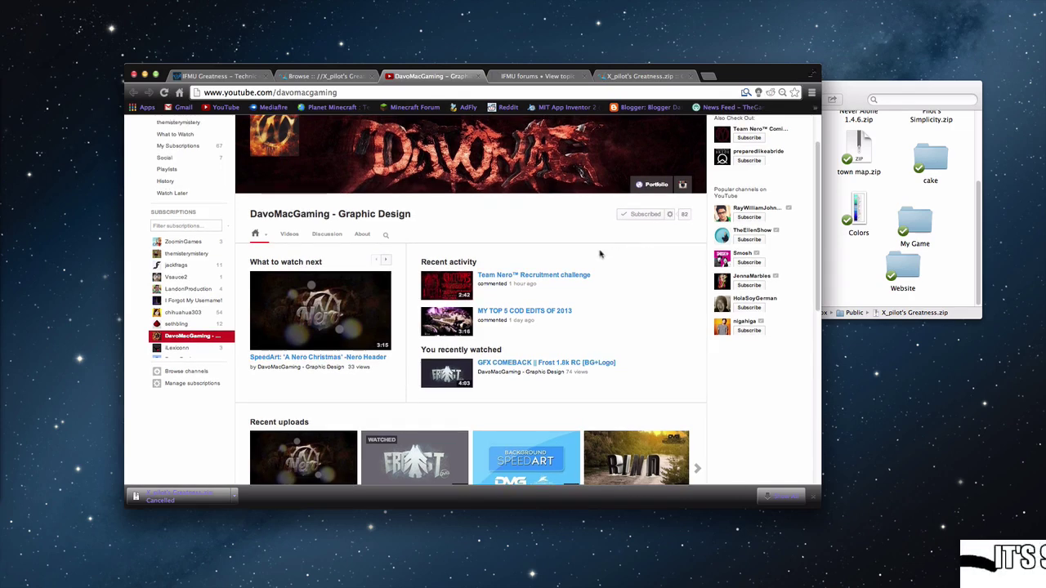
scroll(564, 258, up, 2)
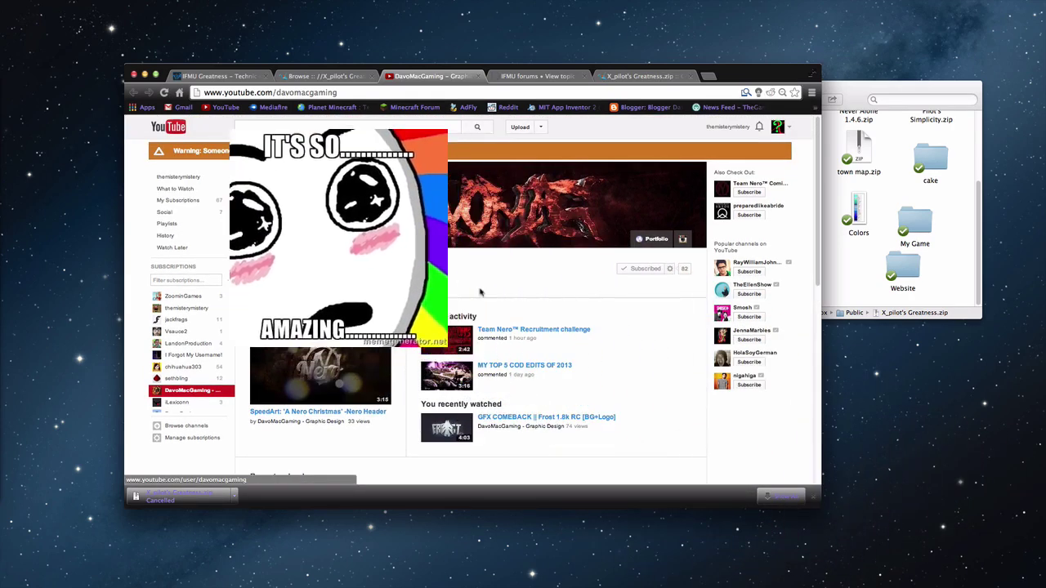
scroll(546, 291, down, 4)
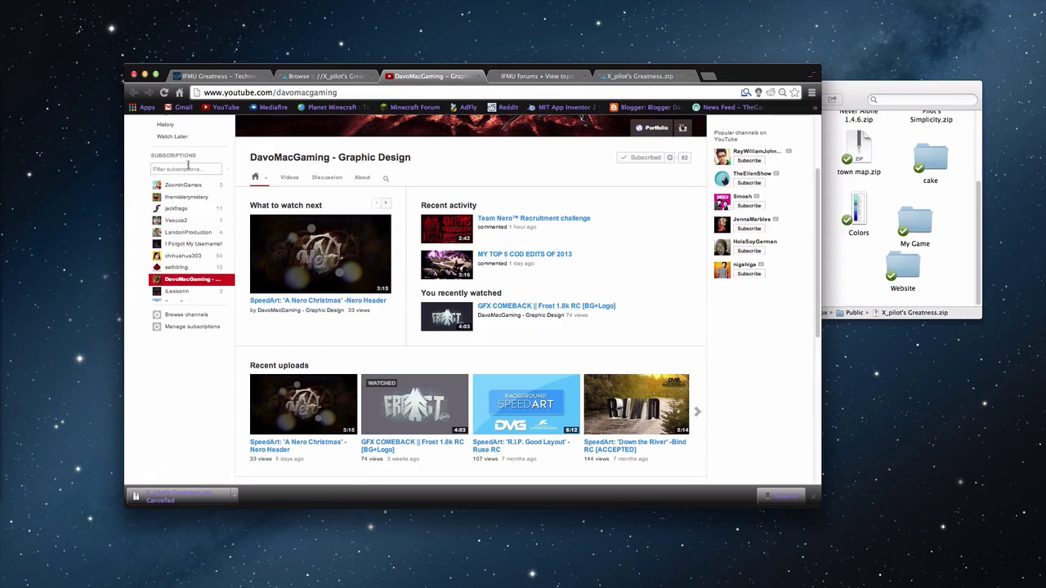
scroll(431, 253, up, 4)
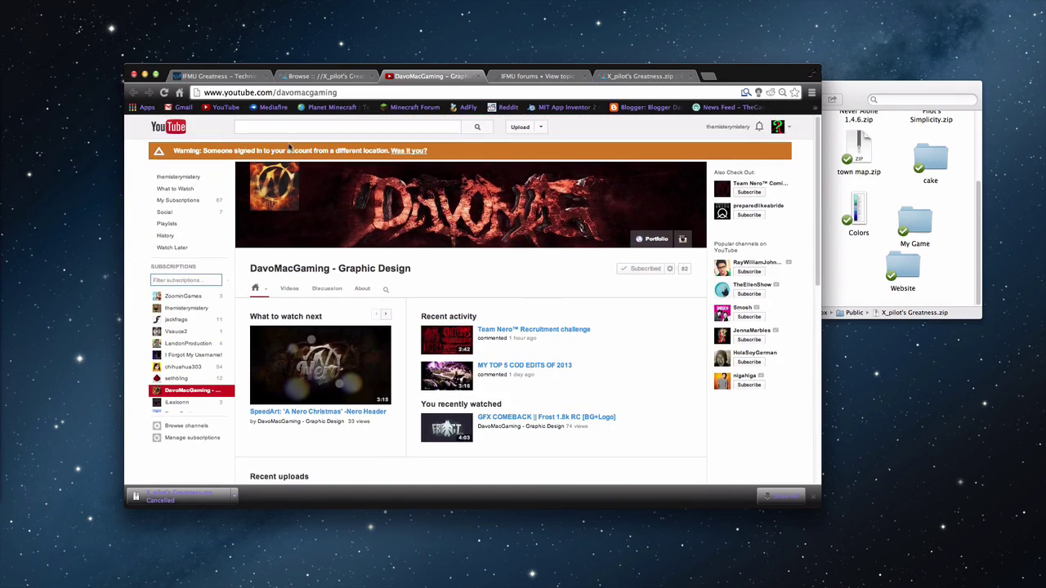
click(285, 128)
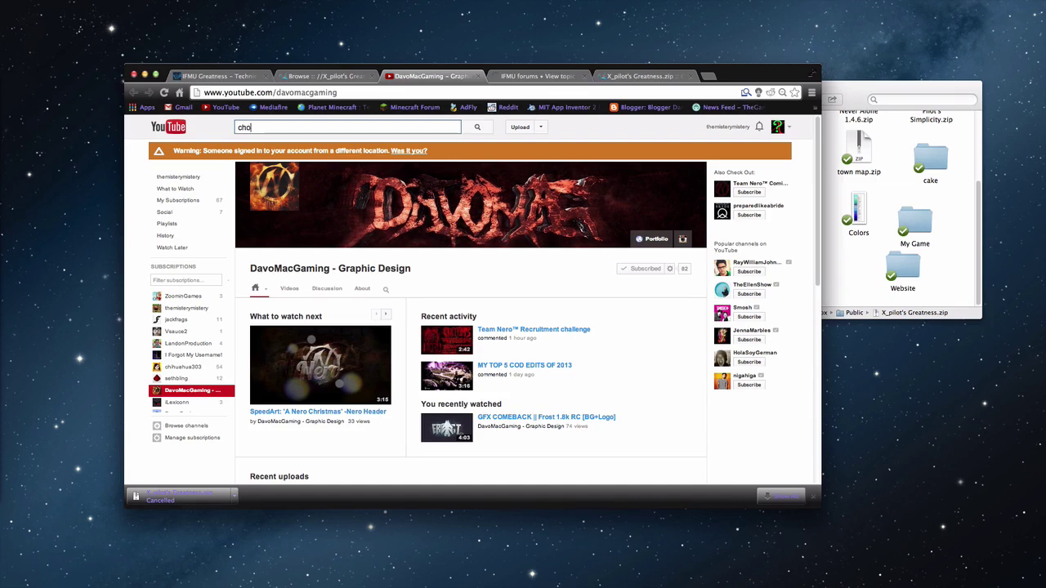
text(chompho)
key(Return)
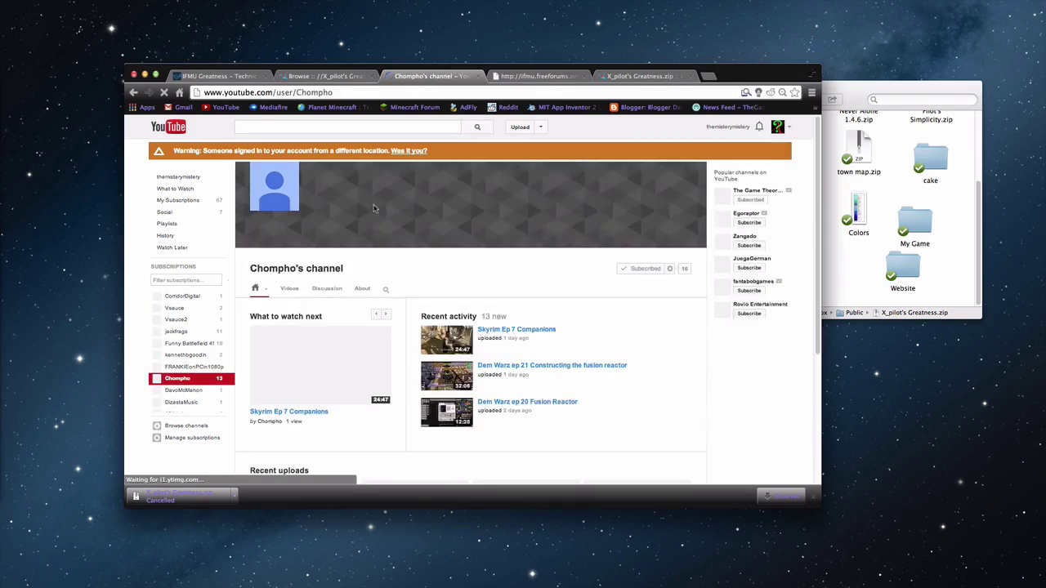
Page forward three times through the channel's Recent uploads carousel.
scroll(375, 278, down, 3)
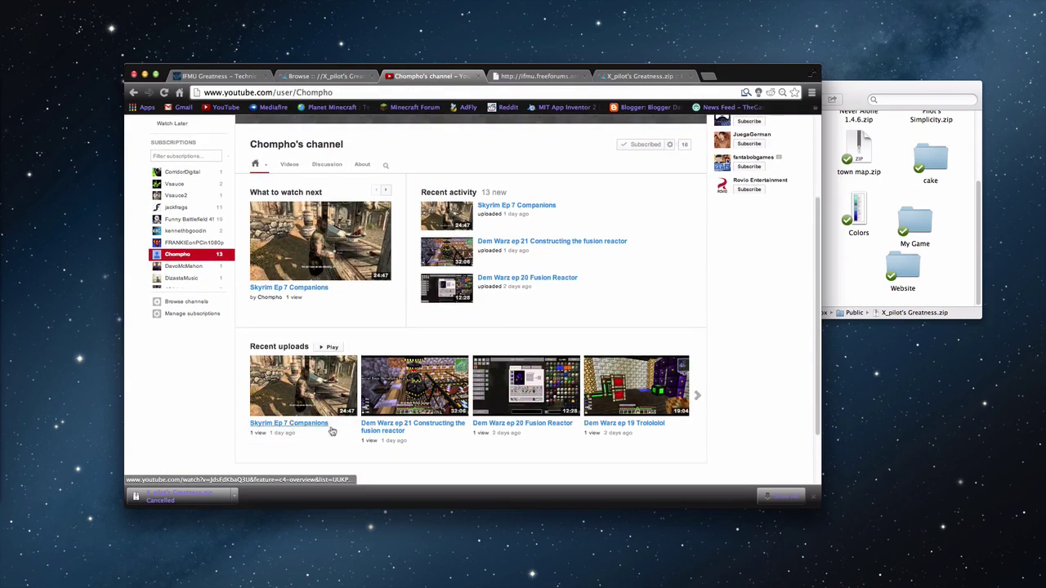
click(698, 396)
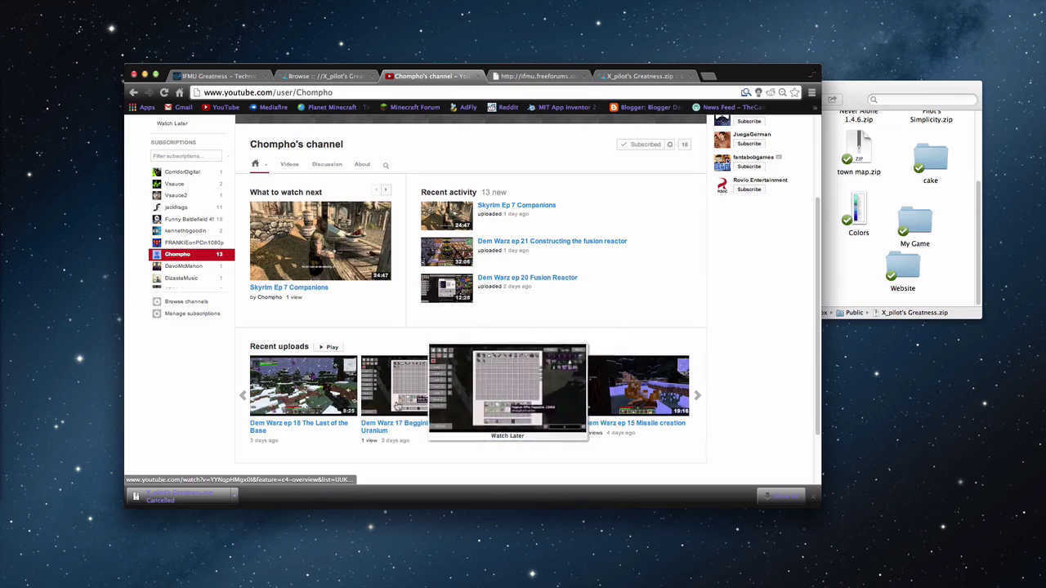
scroll(781, 403, down, 2)
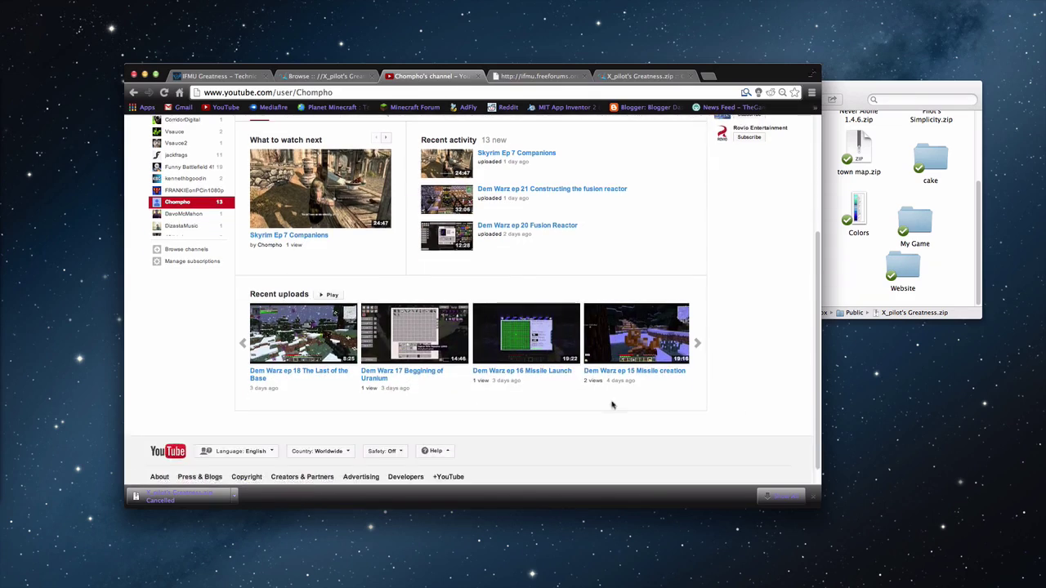
click(698, 344)
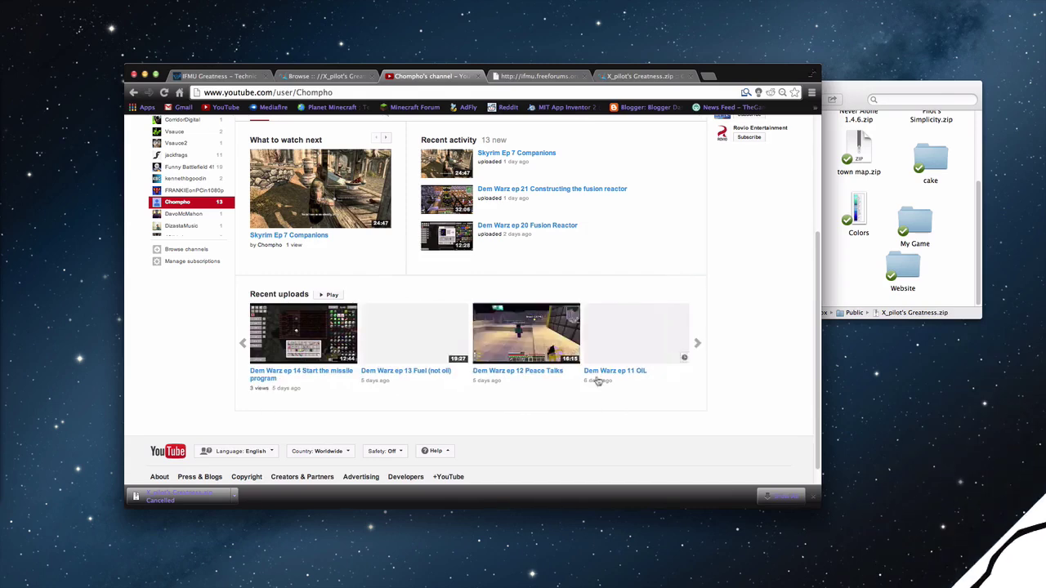
click(700, 347)
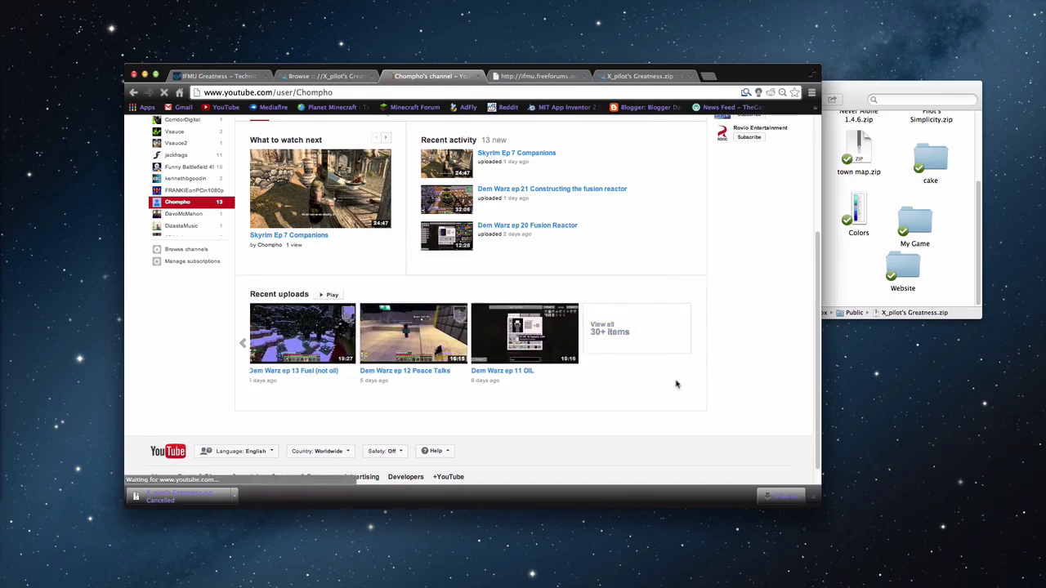
Open 'View all 30+ items' to show Chompho's full Dem Warz uploads list.
click(666, 343)
scroll(508, 259, down, 10)
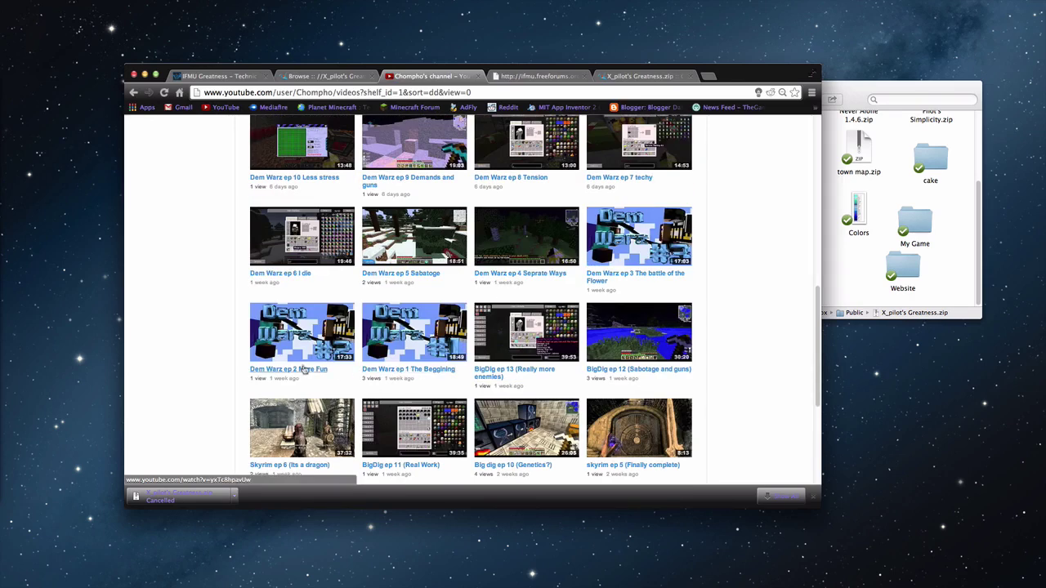
click(796, 278)
scroll(796, 278, up, 1)
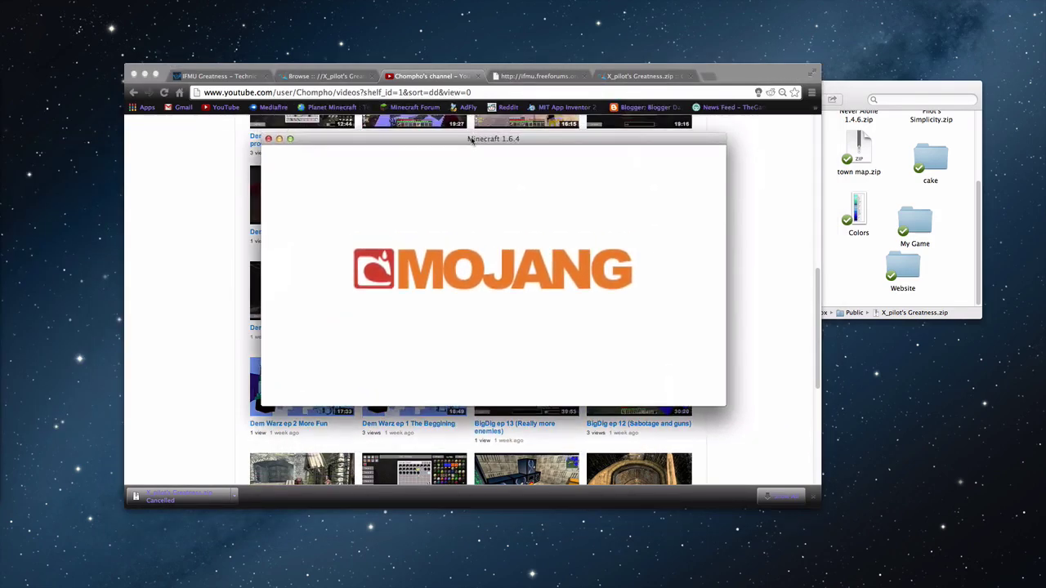
Retry loading the IFMU forum page and place the Minecraft window over the browser.
click(540, 75)
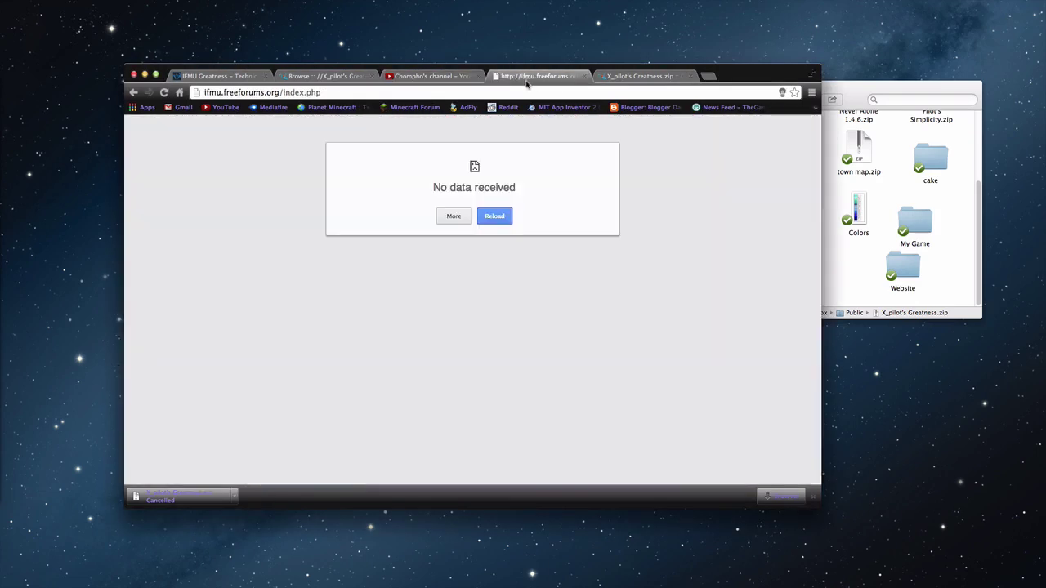
click(494, 216)
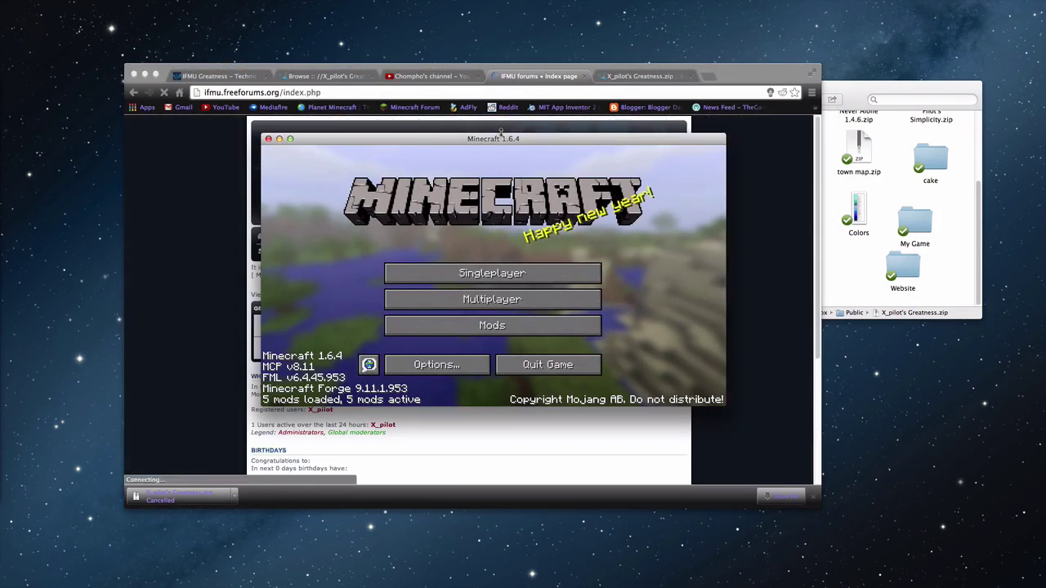
drag(501, 145, 536, 133)
Check the Mods list details for Minecraft Forge, Hazuzu Mod 0.2.3 and Instant Structures.
click(511, 322)
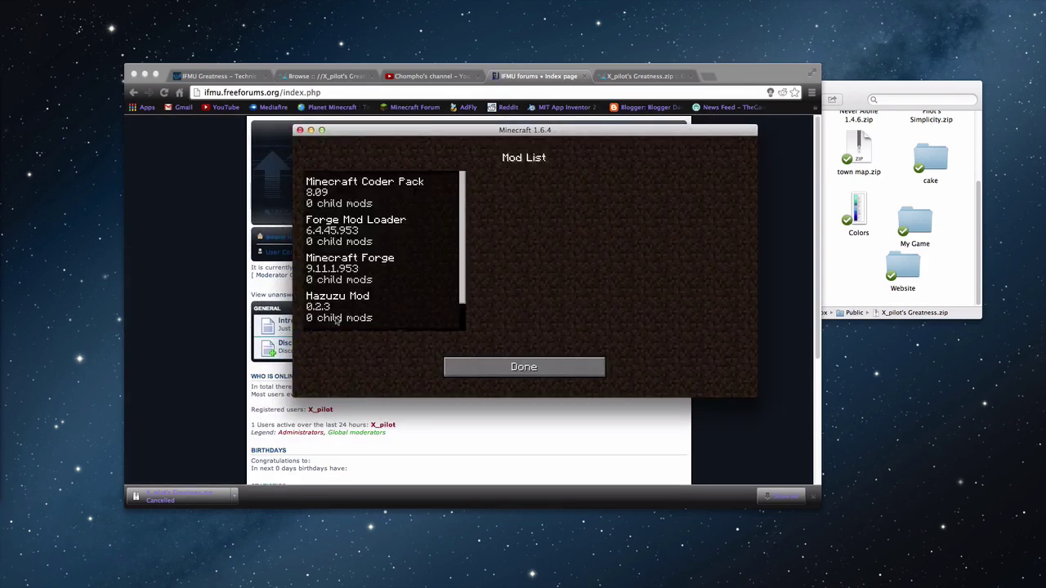
click(363, 239)
click(364, 264)
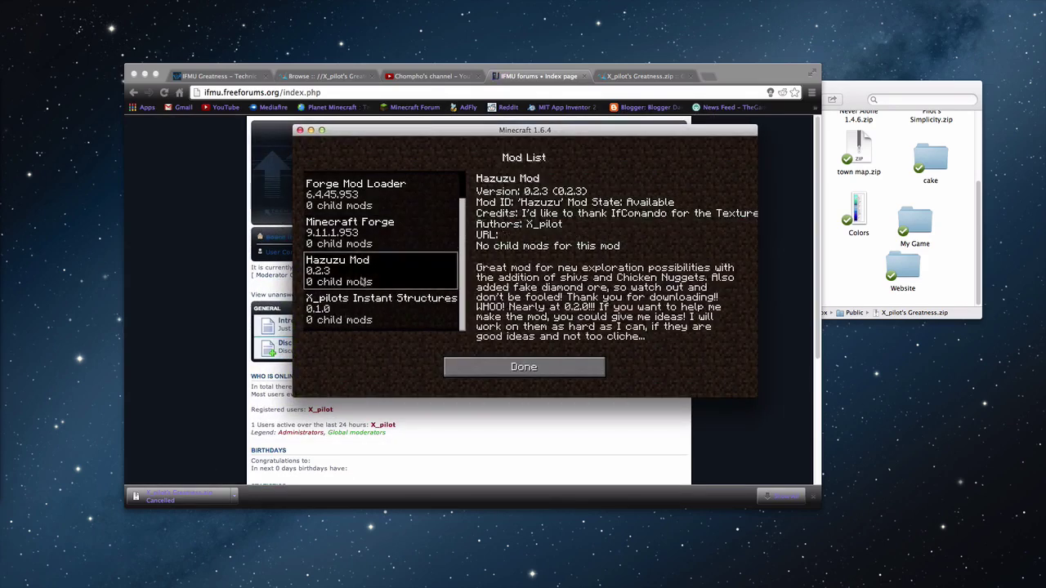
click(373, 304)
click(425, 283)
drag(463, 292, 462, 194)
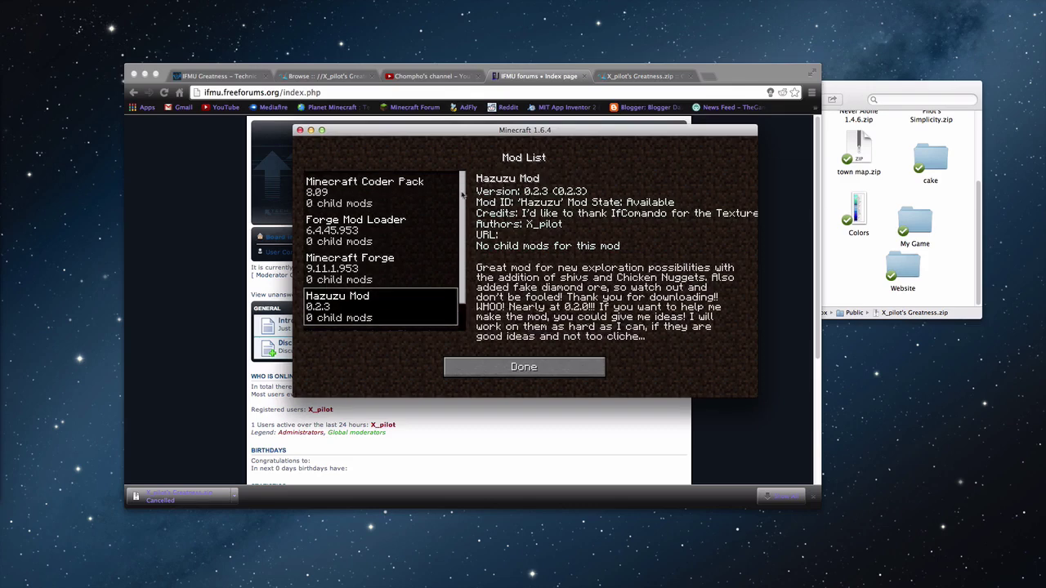
click(524, 366)
Look at Singleplayer world selection, cancel back, and quit Minecraft.
click(513, 258)
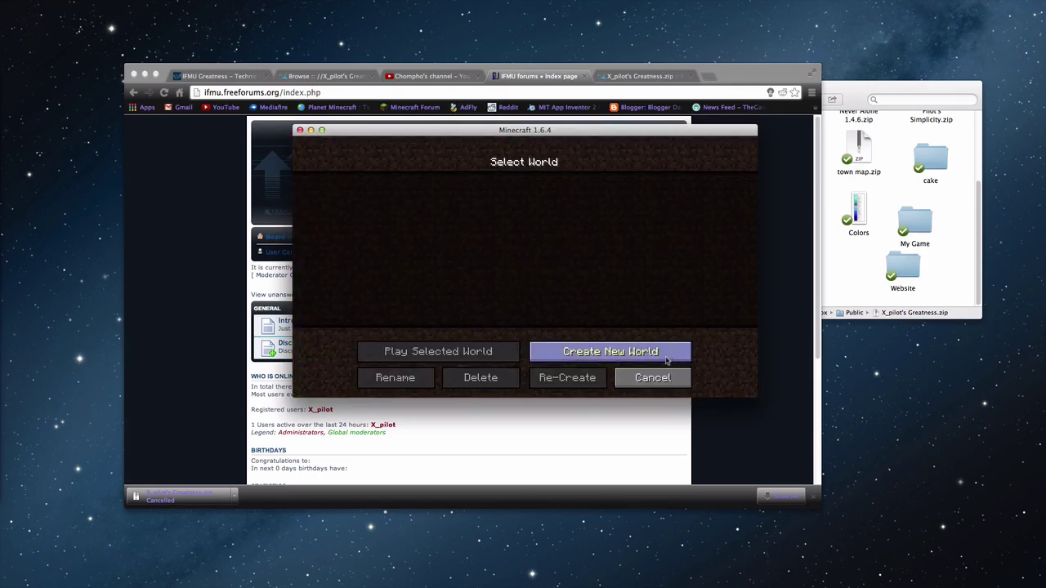
click(652, 377)
drag(543, 137, 534, 171)
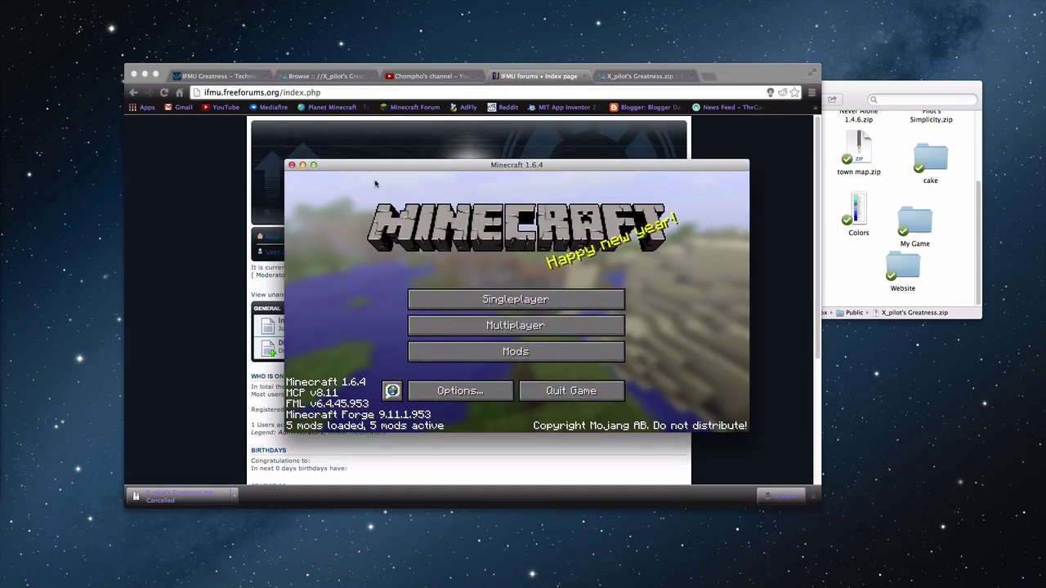
click(291, 165)
Go through Discussions and Normal discussions to the 'Dropbox Alternative.' topic.
click(297, 344)
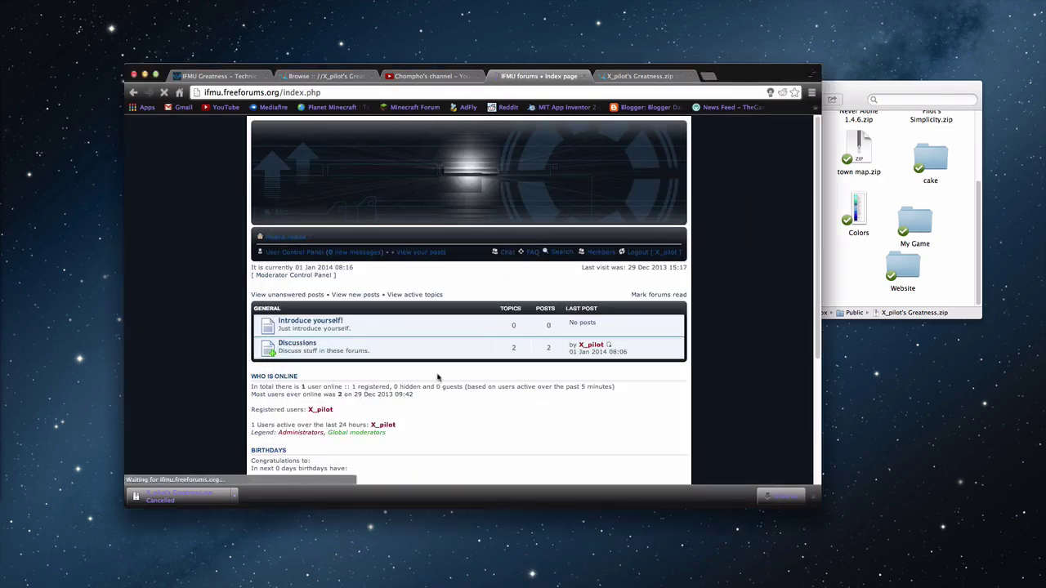
scroll(228, 310, down, 1)
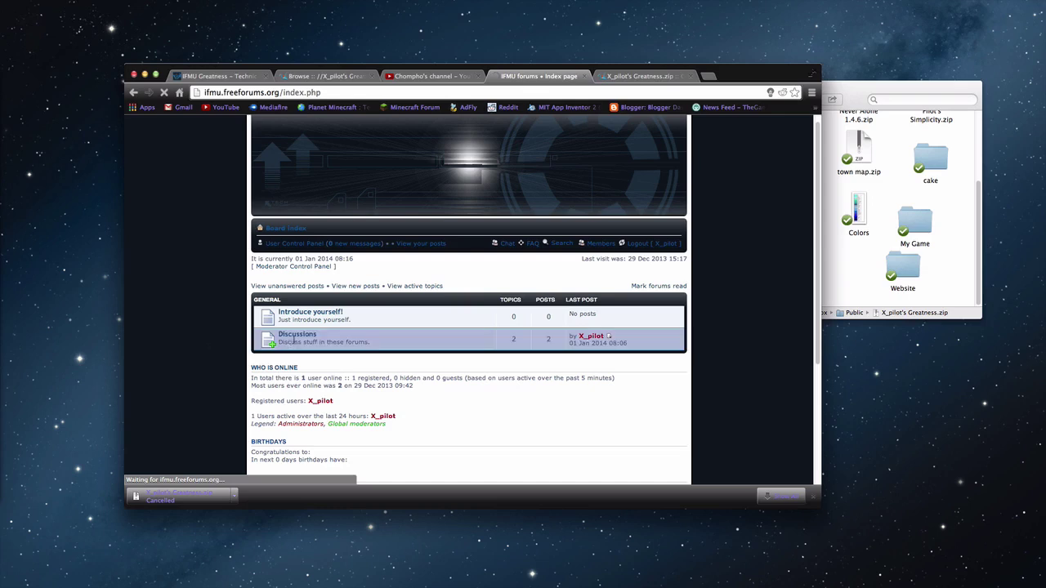
click(297, 335)
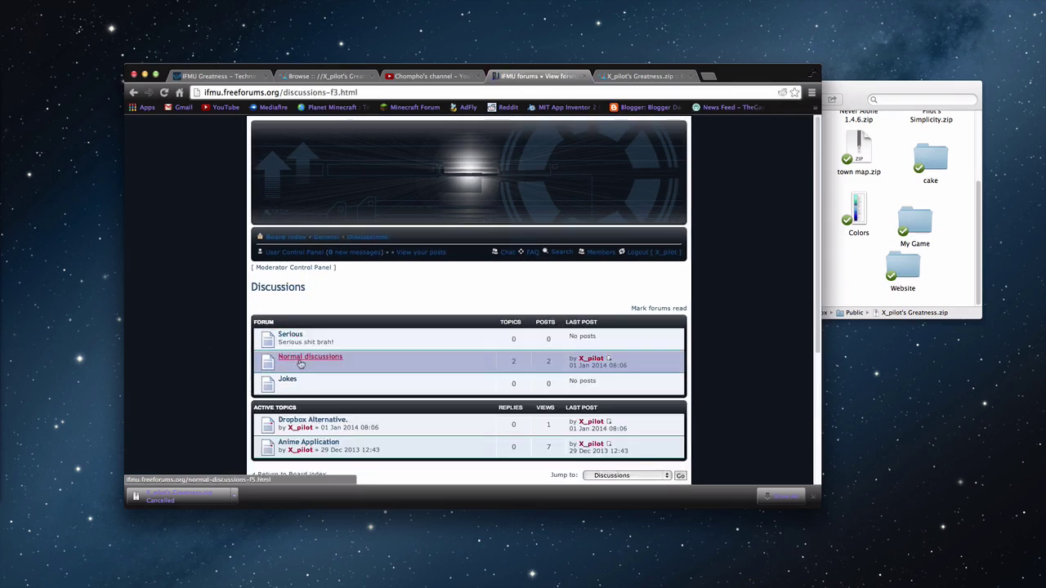
scroll(311, 372, down, 1)
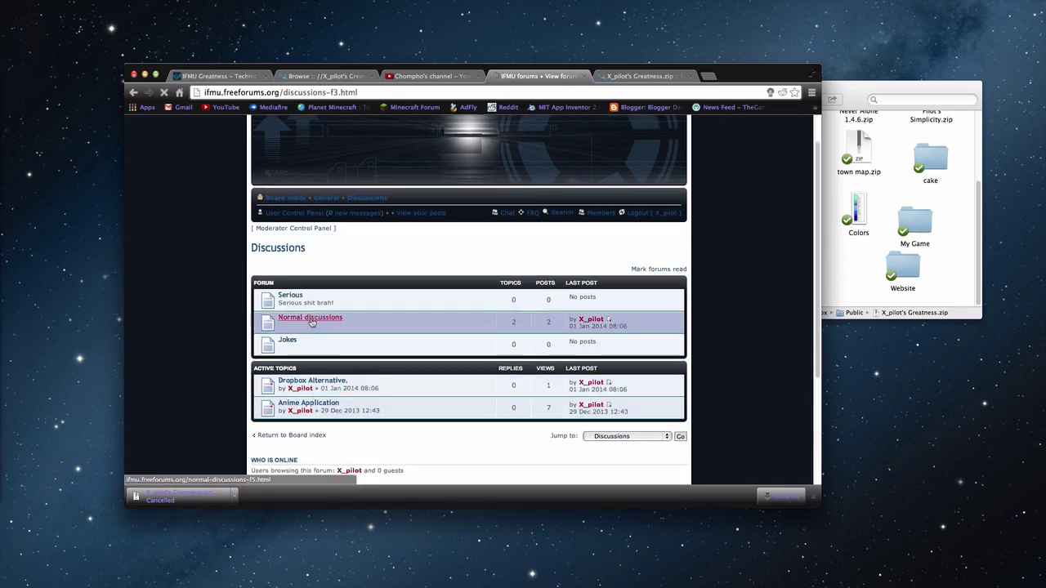
click(311, 320)
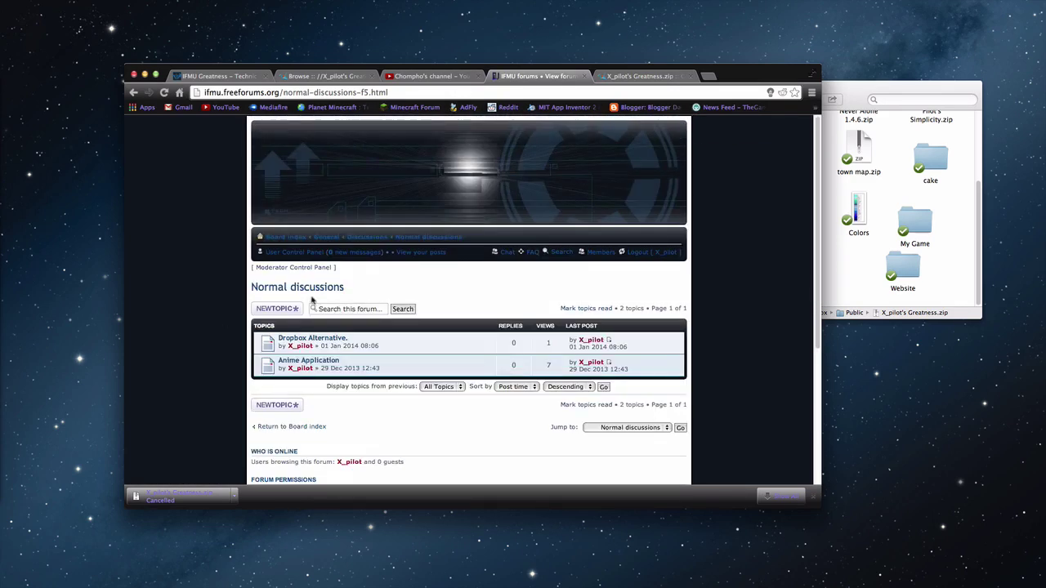
scroll(629, 316, down, 3)
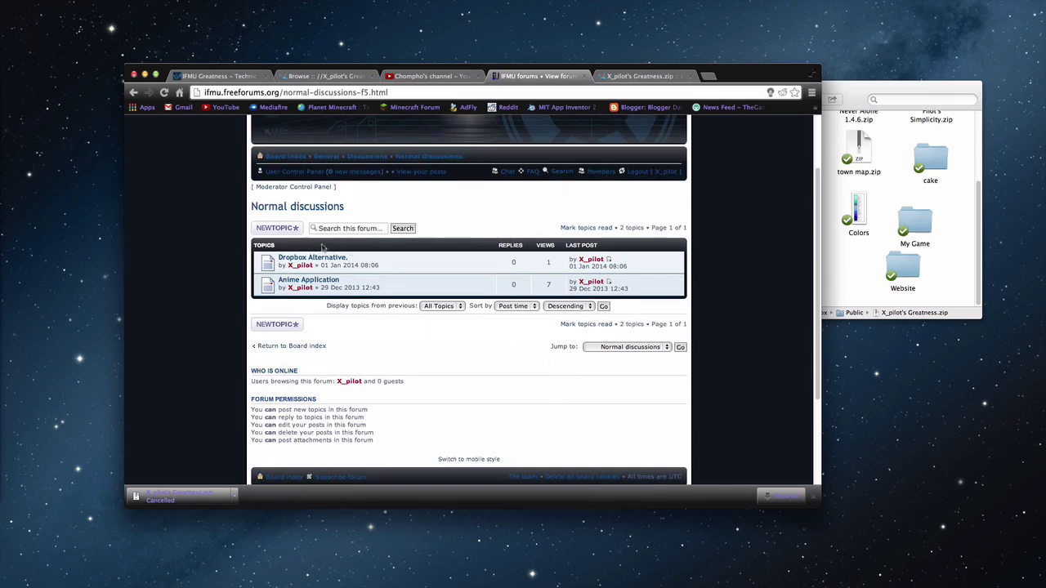
click(384, 156)
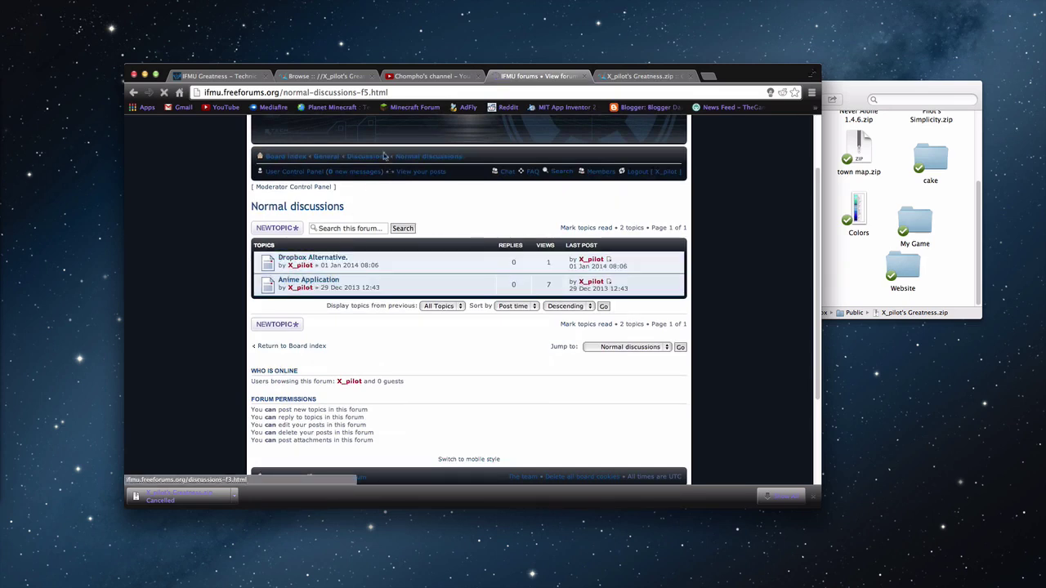
click(312, 257)
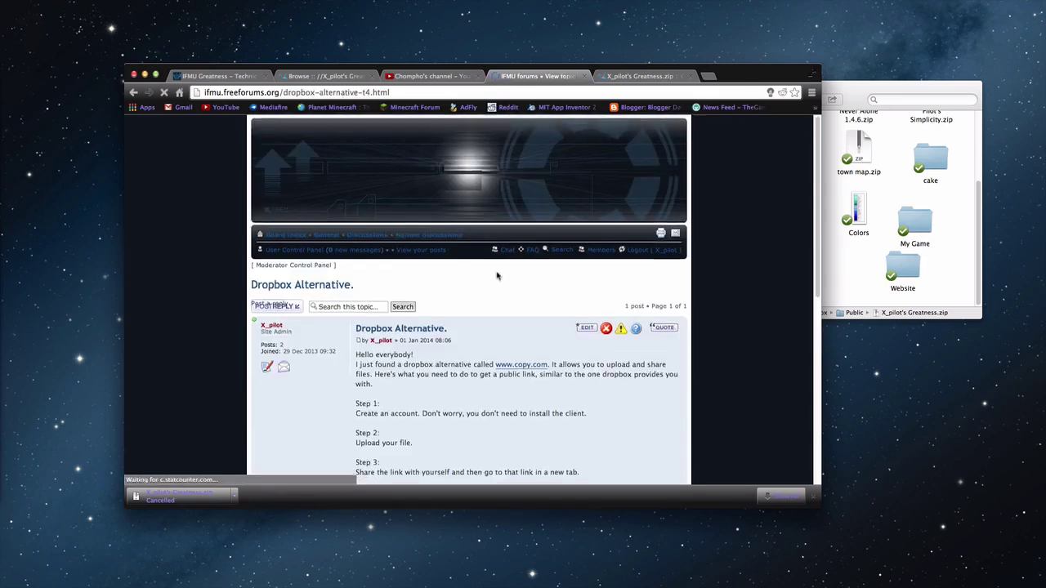
scroll(496, 277, down, 5)
drag(504, 409, 397, 140)
click(451, 315)
scroll(478, 302, down, 1)
scroll(478, 301, up, 5)
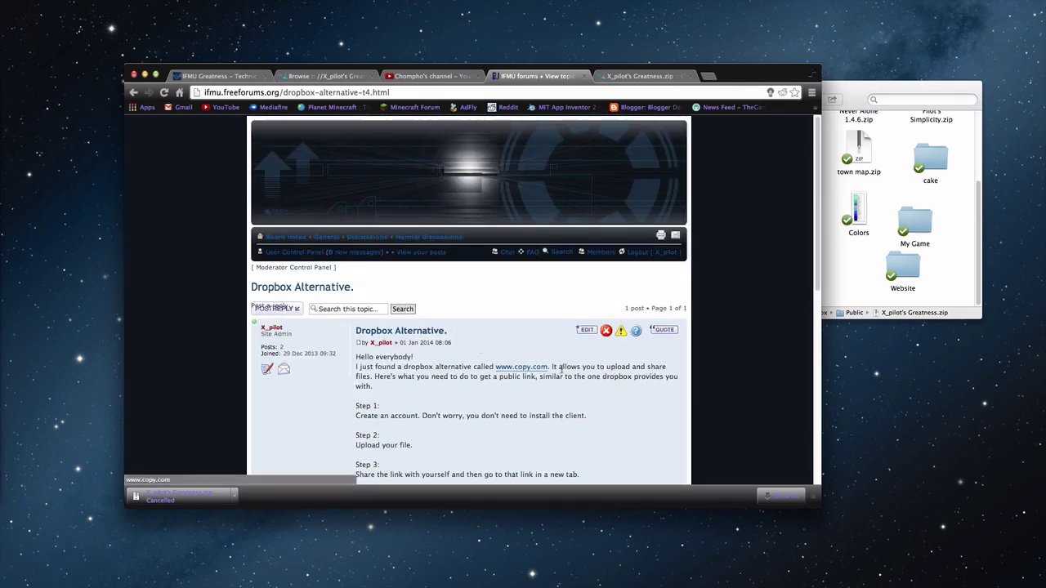
scroll(561, 372, down, 1)
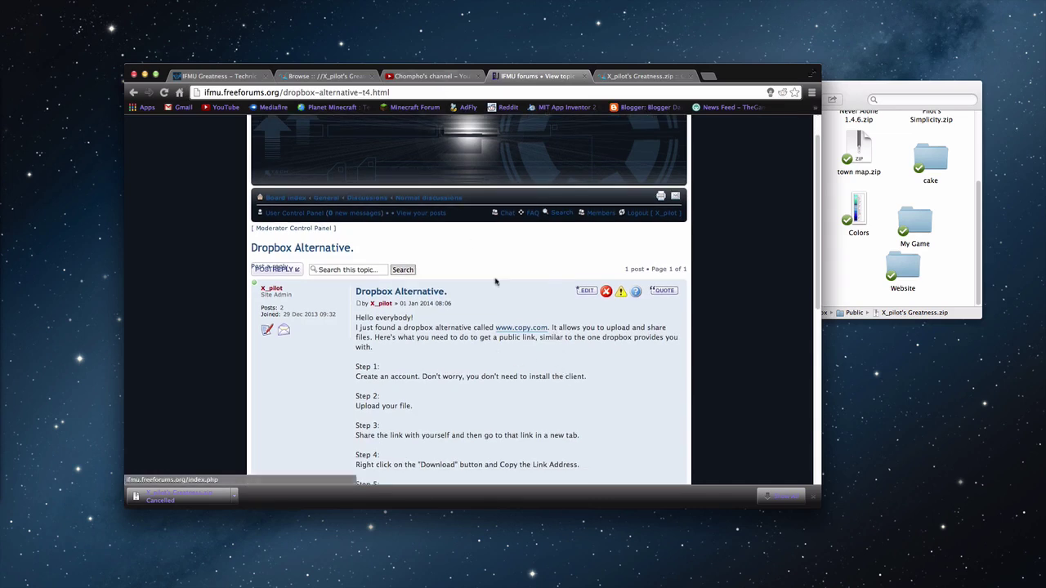